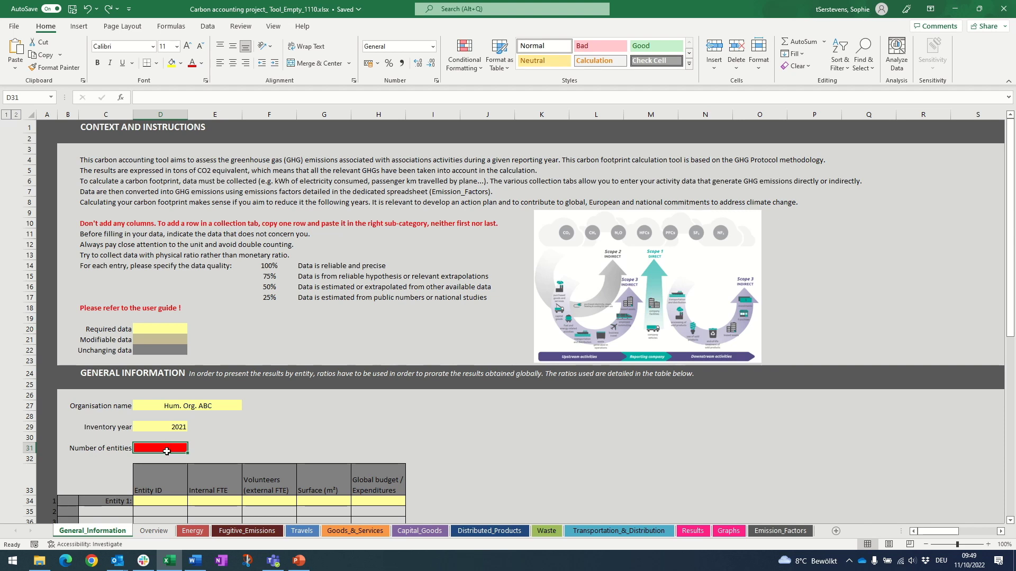
Set the number of entities to 3
double_click(168, 447)
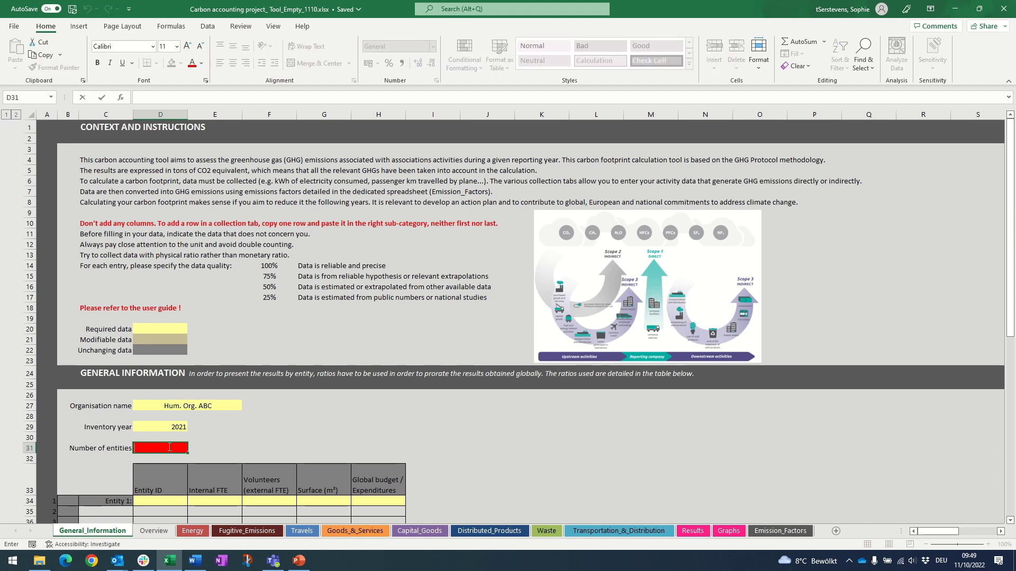
type("3")
key("Return")
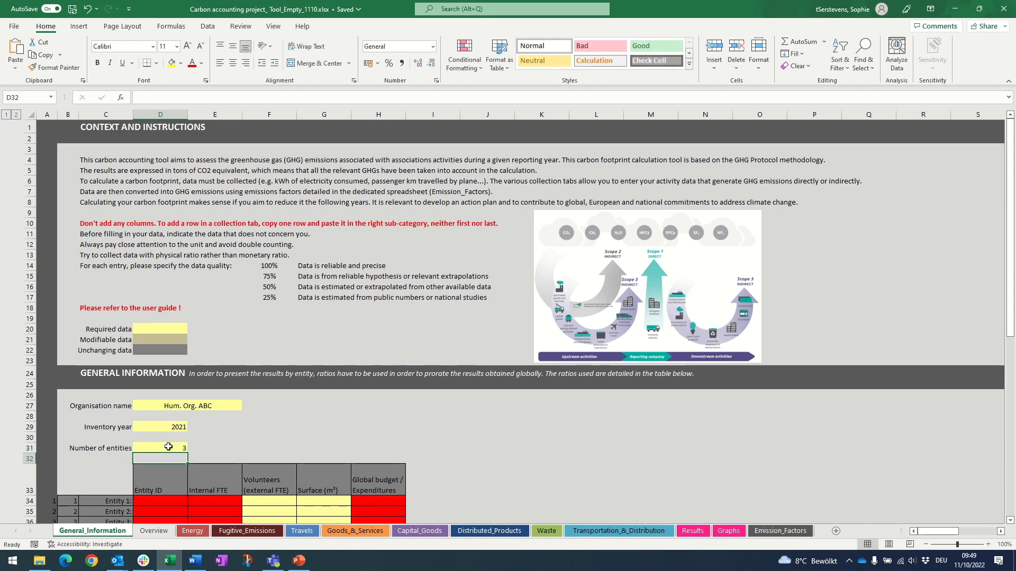
Name the entities Country Office 1, 2 and 3 by typing the first and filling down
scroll(169, 448, "down", 3)
left_click(158, 405)
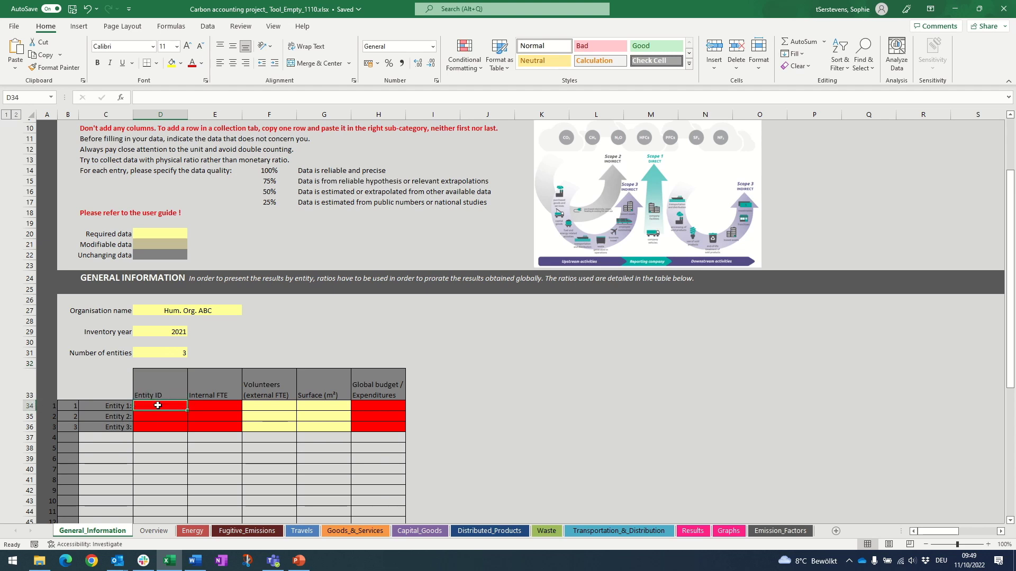
type("Country Office")
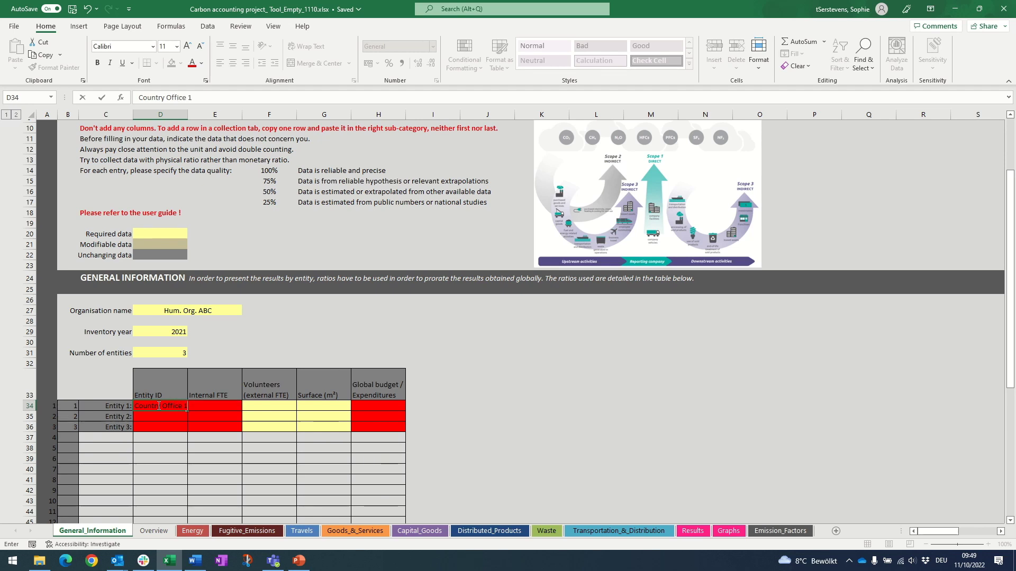
type(" 1")
left_click(158, 406)
left_click_drag(189, 411, 192, 429)
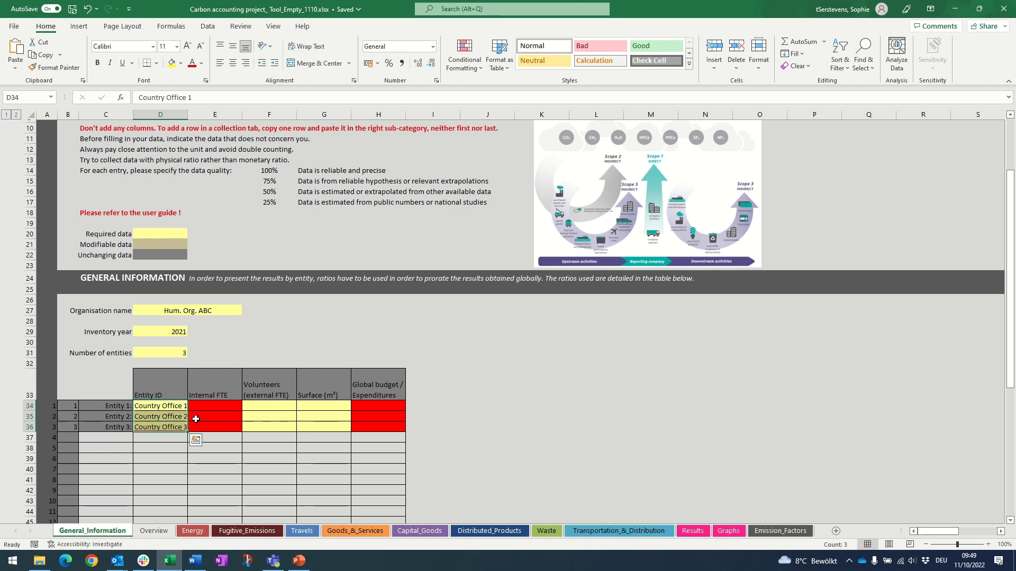
left_click(197, 417)
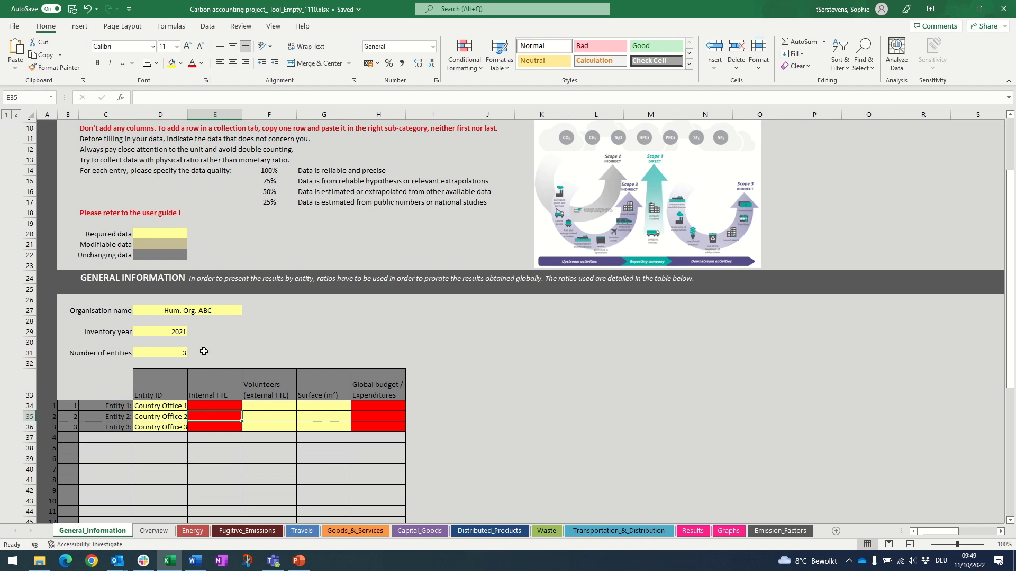
left_click(180, 352)
left_click_drag(170, 405, 170, 416)
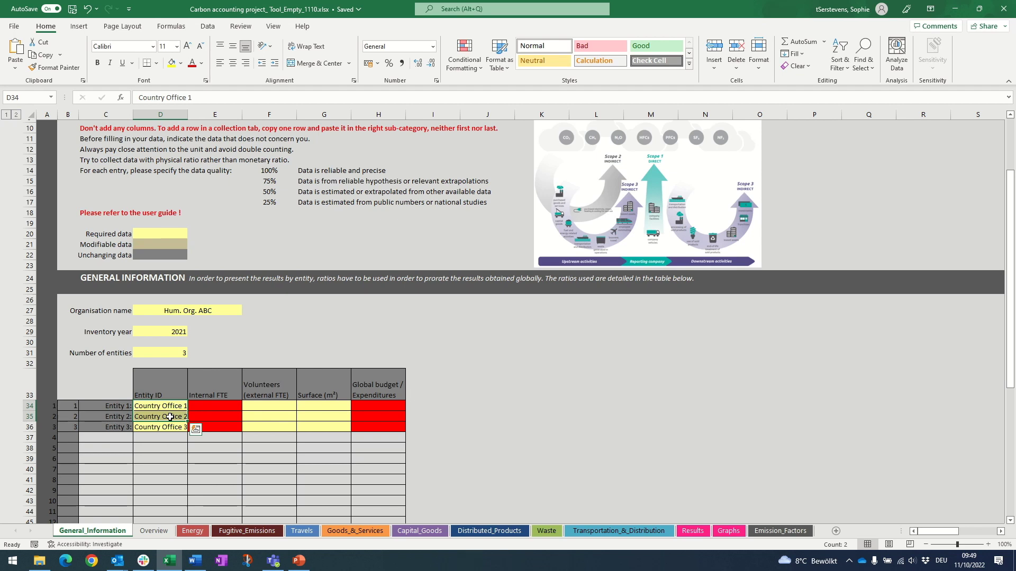
left_click(219, 407)
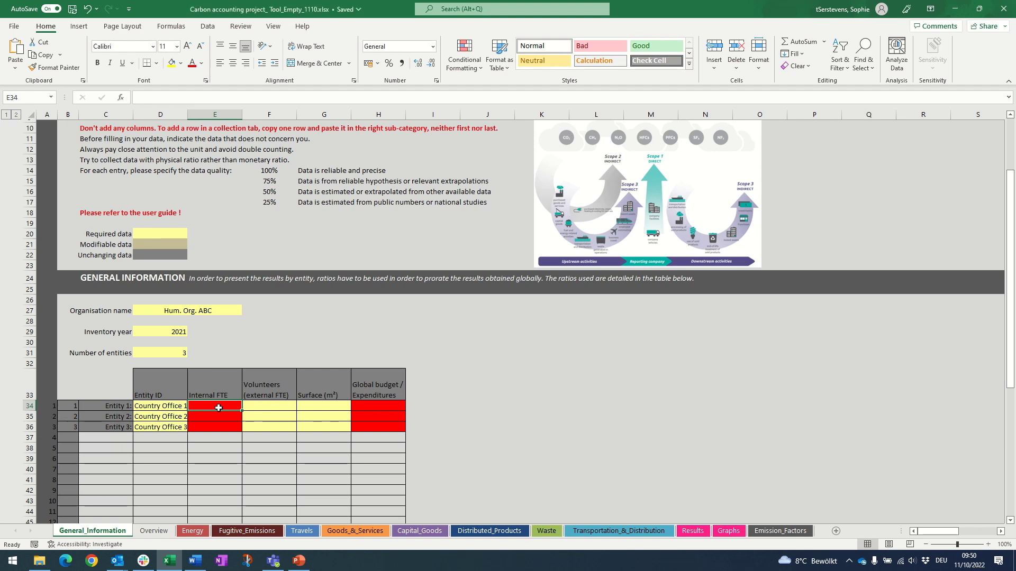
Enter internal FTE of 10, 5 and 10 for the three country offices
type("10")
key("Return")
type("5")
key("Return")
type("10")
key("Return")
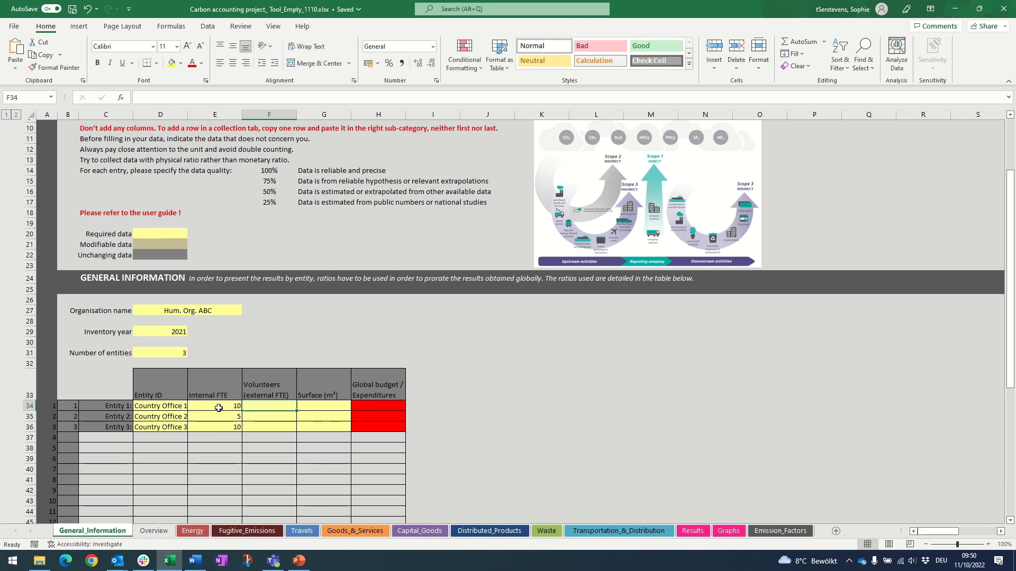
Enter 1 volunteer for each of the three country offices
type("1")
key("Return")
type("1")
key("Return")
type("1")
key("Tab")
Enter a surface of 200 m² for each country office
key("Up")
key("Up")
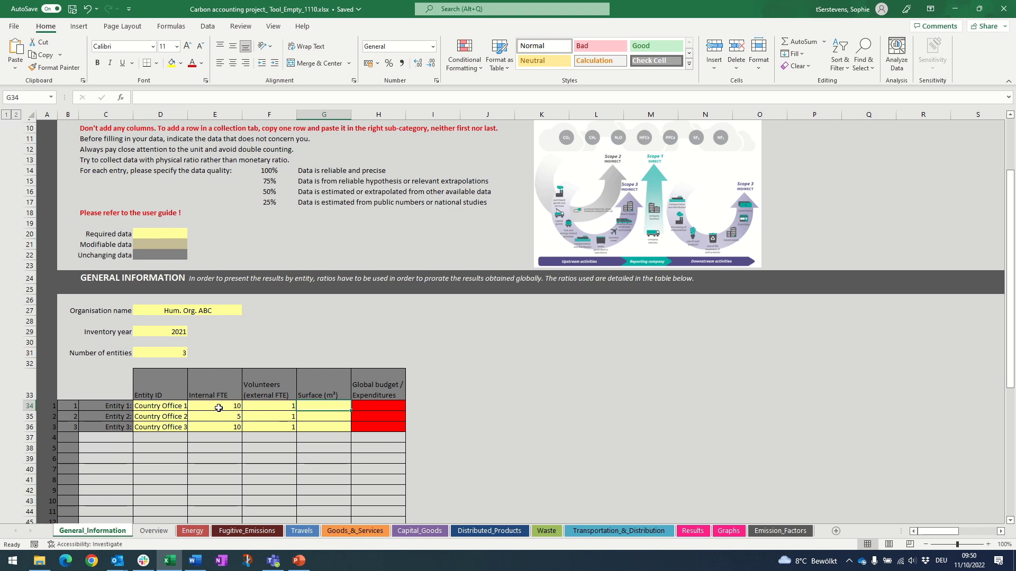
type("200")
key("Return")
type("200")
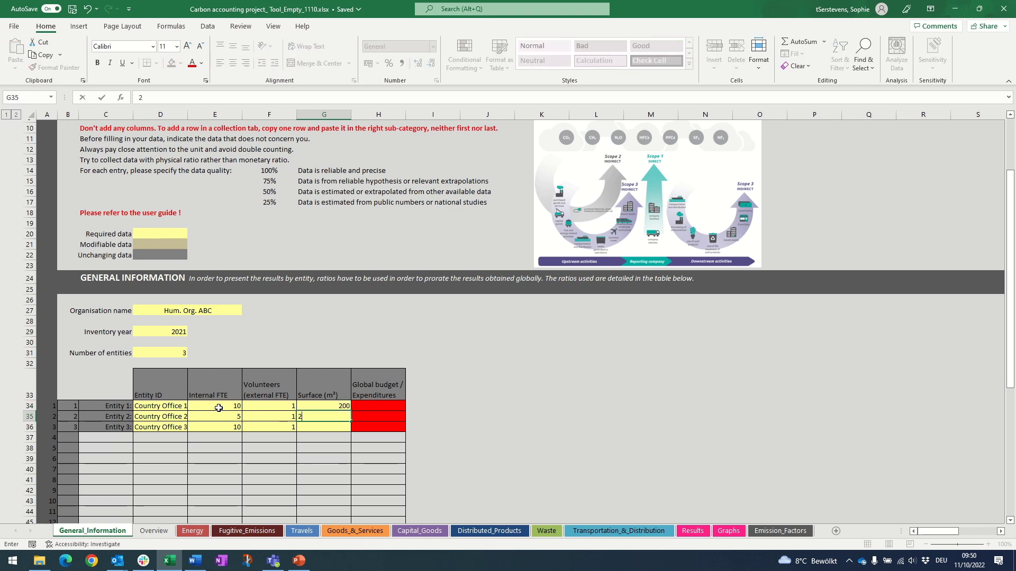
key("Return")
type("200")
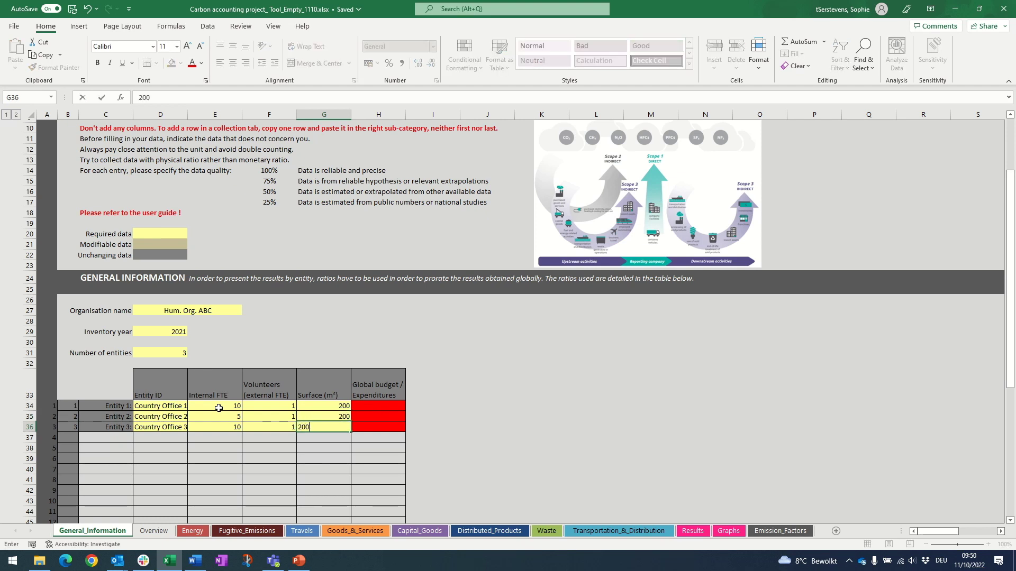
key("Tab")
Enter budgets of 1000, 500 and 1000 for the three country offices
key("Up")
key("Up")
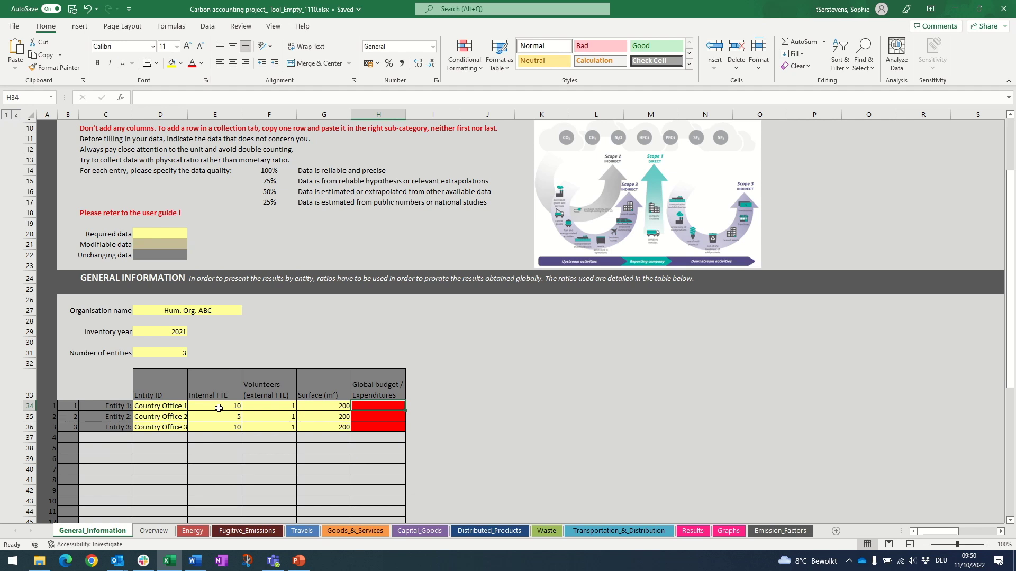
type("1000")
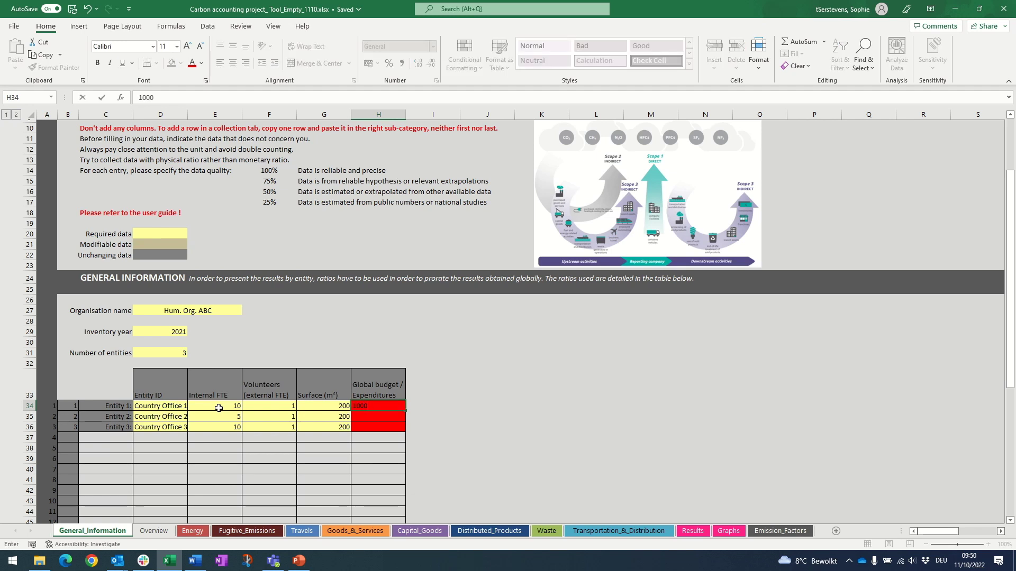
key("Return")
type("500")
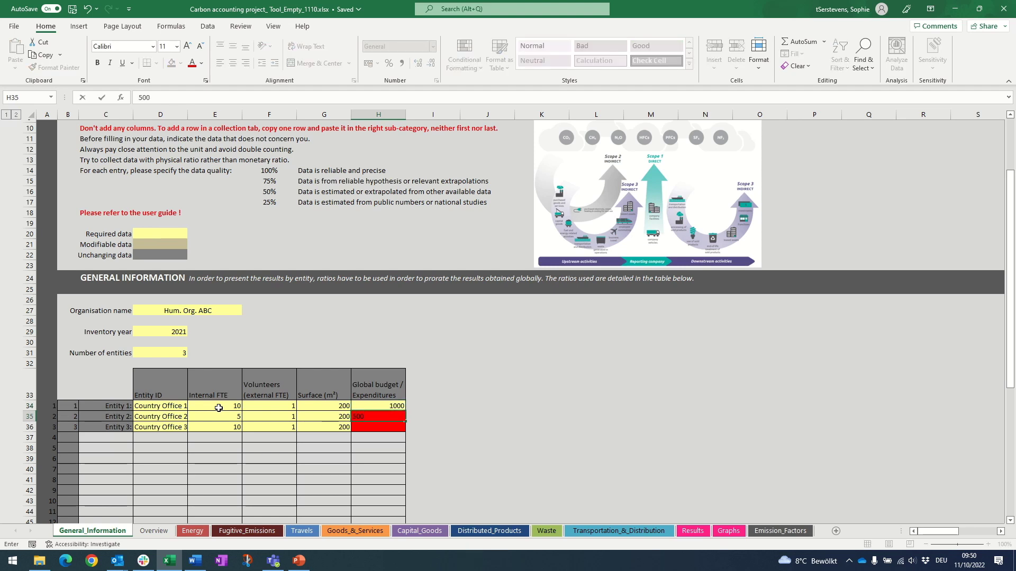
key("Return")
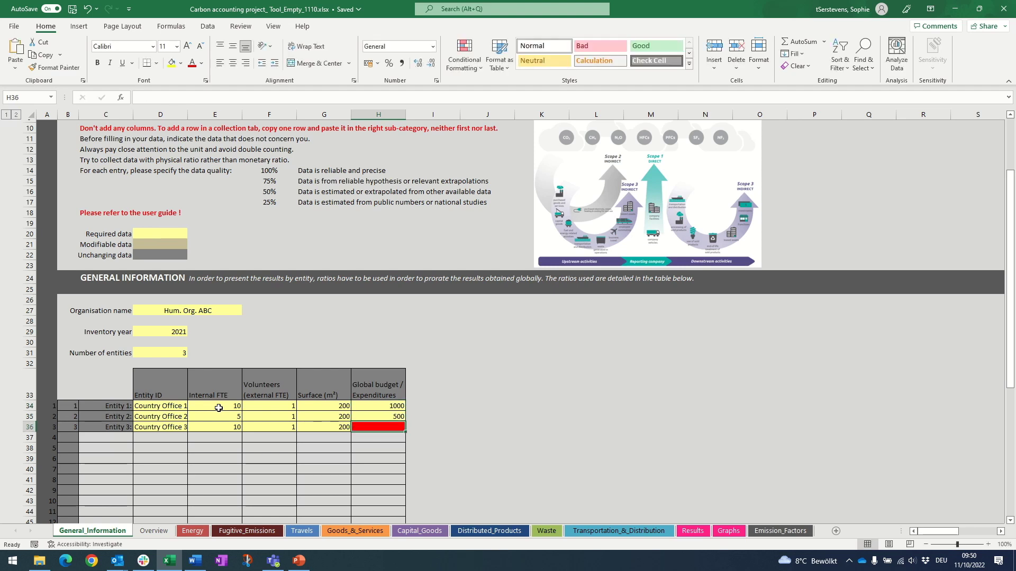
type("1000")
key("Return")
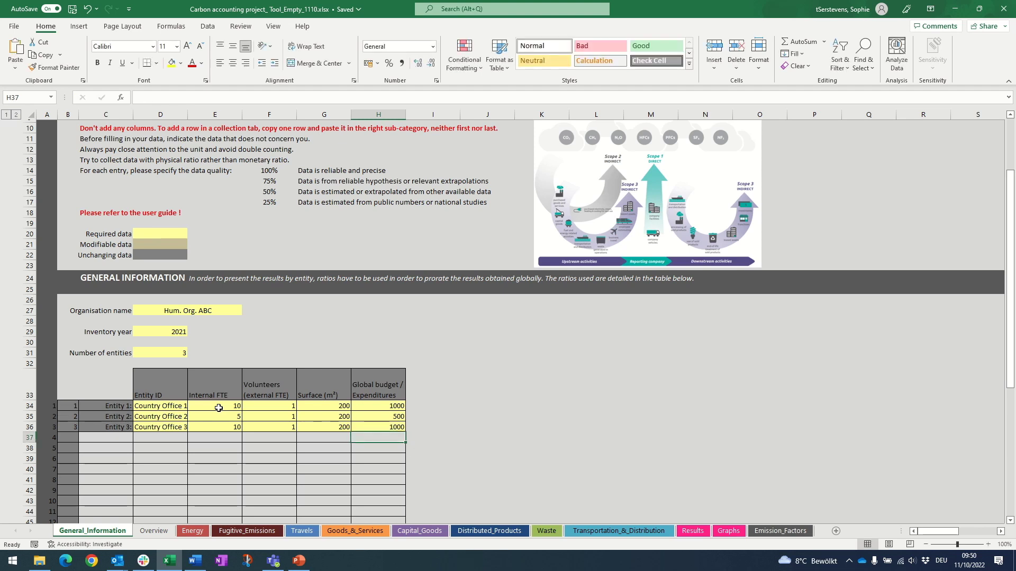
Expand the hidden ALLOCATIONS rows, review the office ratios and select the Other ratio row
scroll(239, 415, "down", 9)
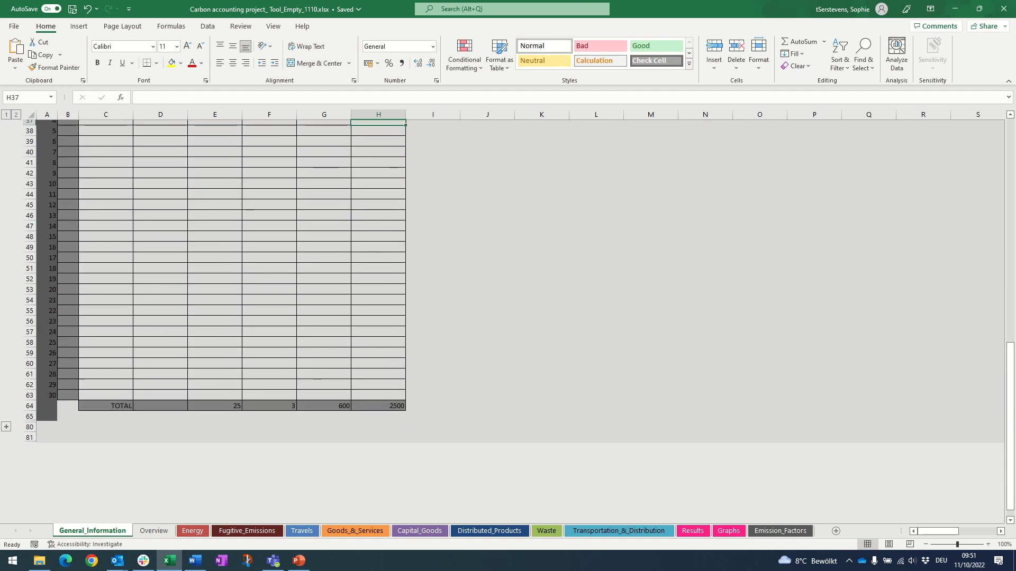
left_click(6, 427)
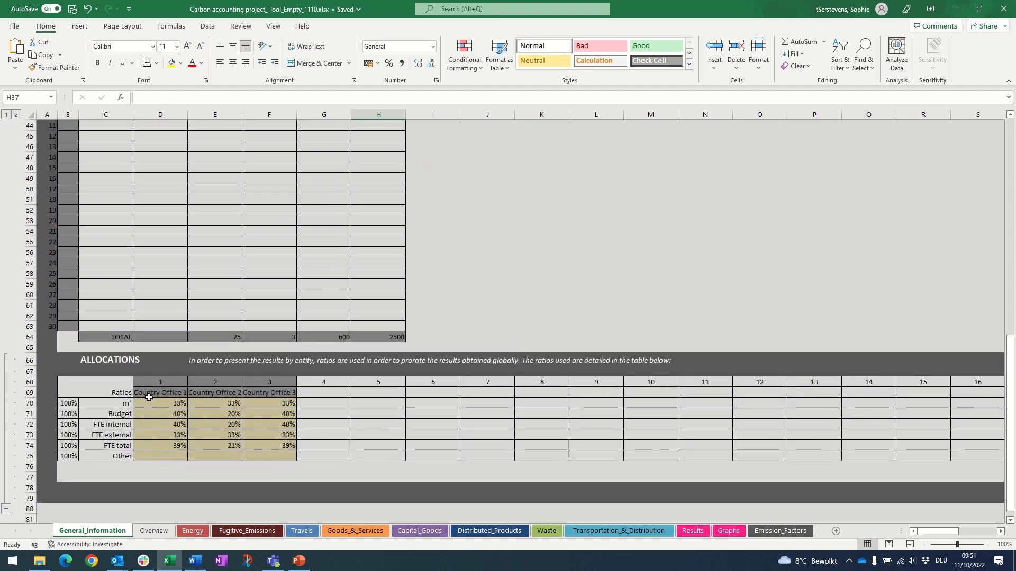
scroll(149, 397, "down", 1)
left_click_drag(163, 370, 285, 412)
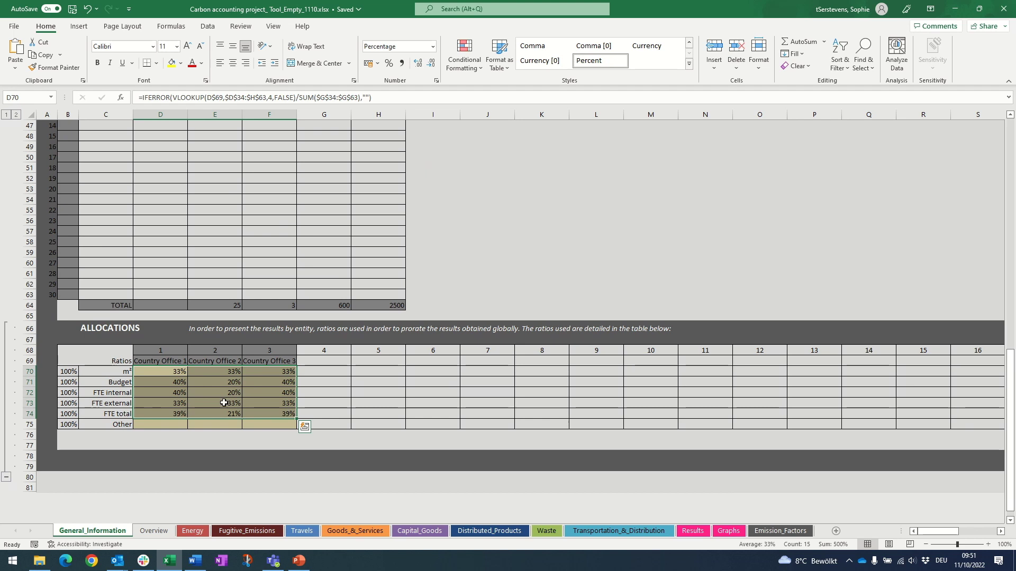
scroll(200, 392, "up", 2)
scroll(200, 393, "up", 4)
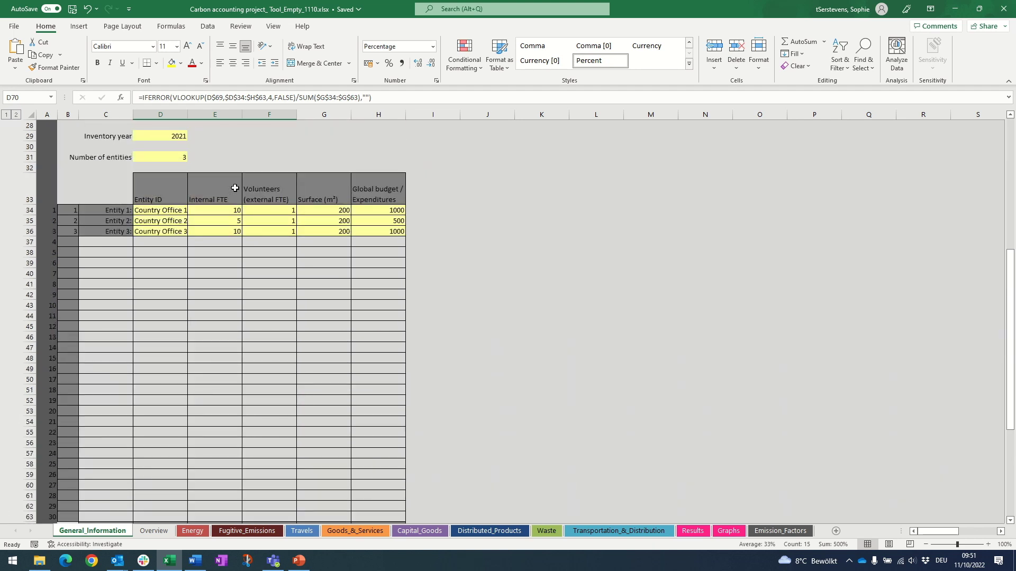
scroll(278, 271, "down", 3)
scroll(278, 272, "down", 3)
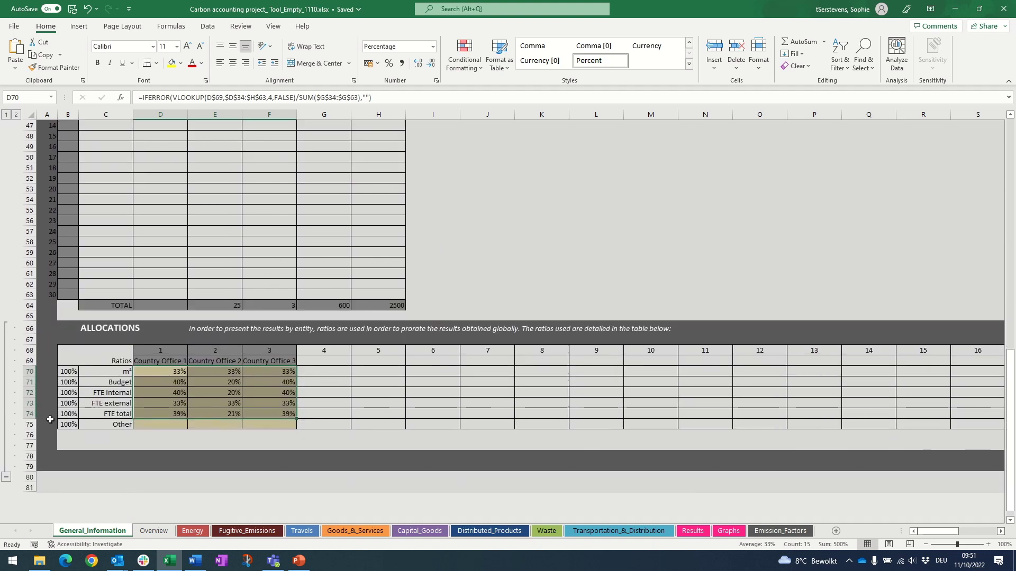
left_click(30, 424)
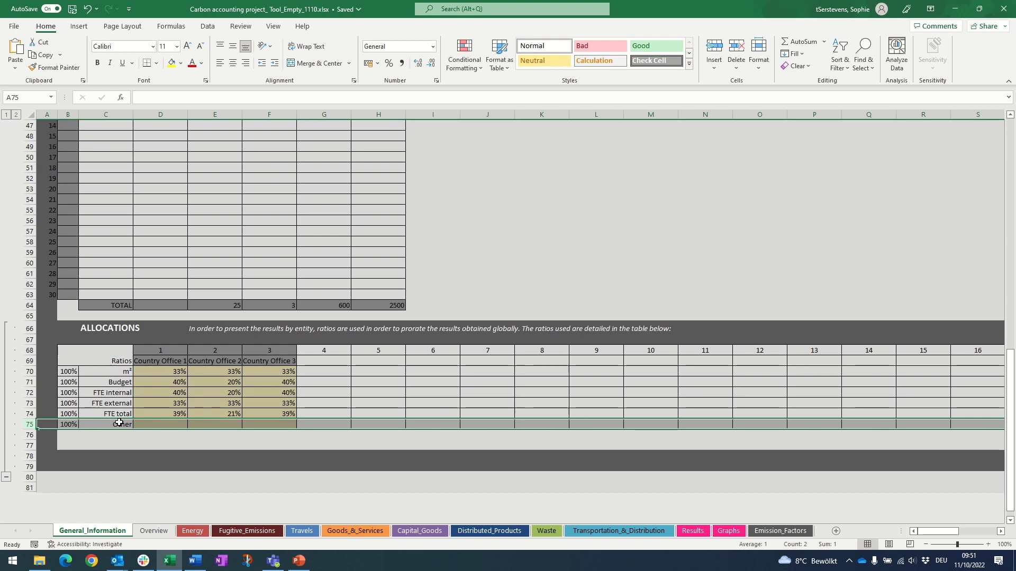
Set the Other allocation ratios to 10%, 50% and 40% for Country Offices 1–3
left_click(69, 423)
left_click(154, 424)
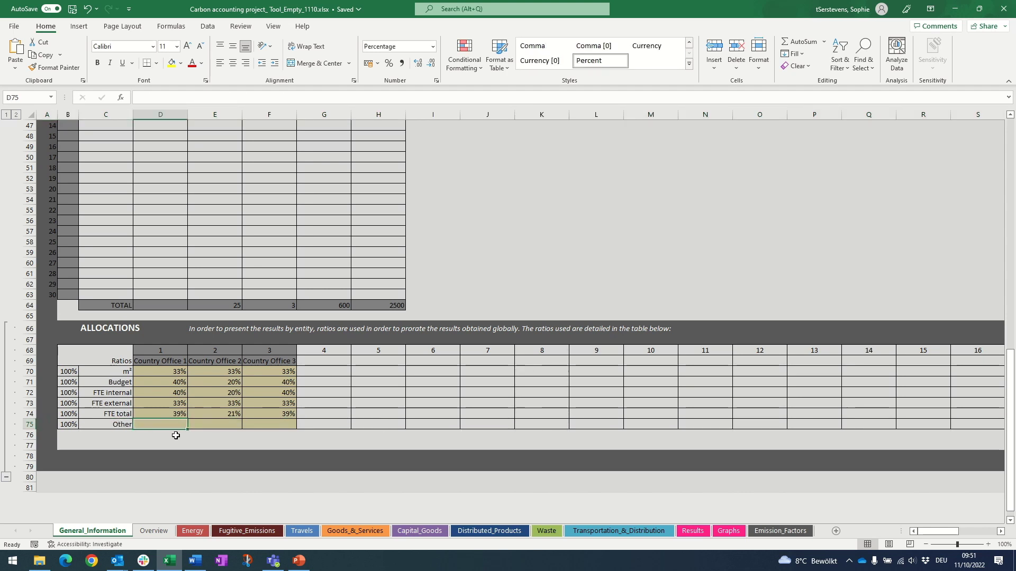
type("10")
key("Tab")
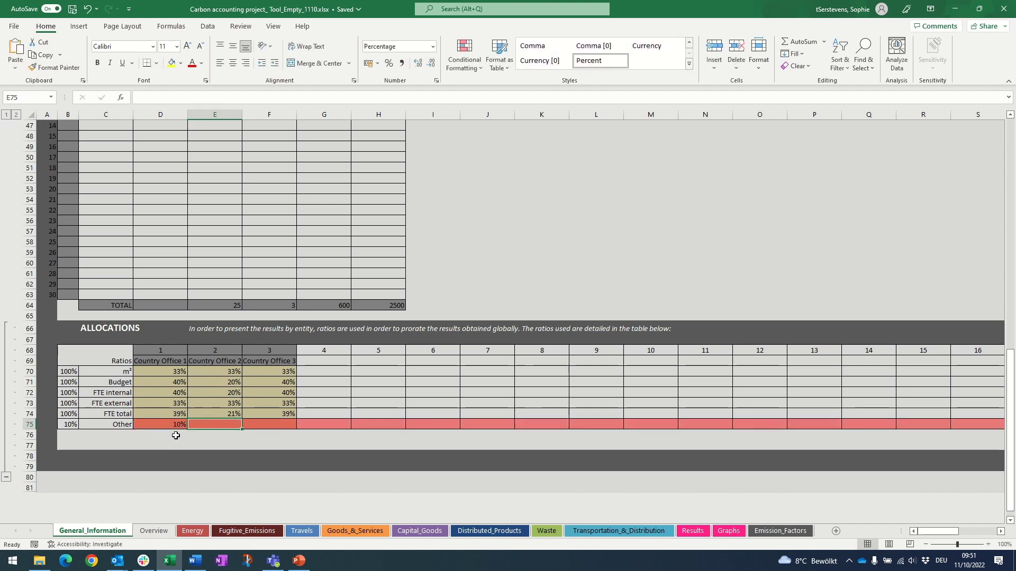
type("50")
key("Tab")
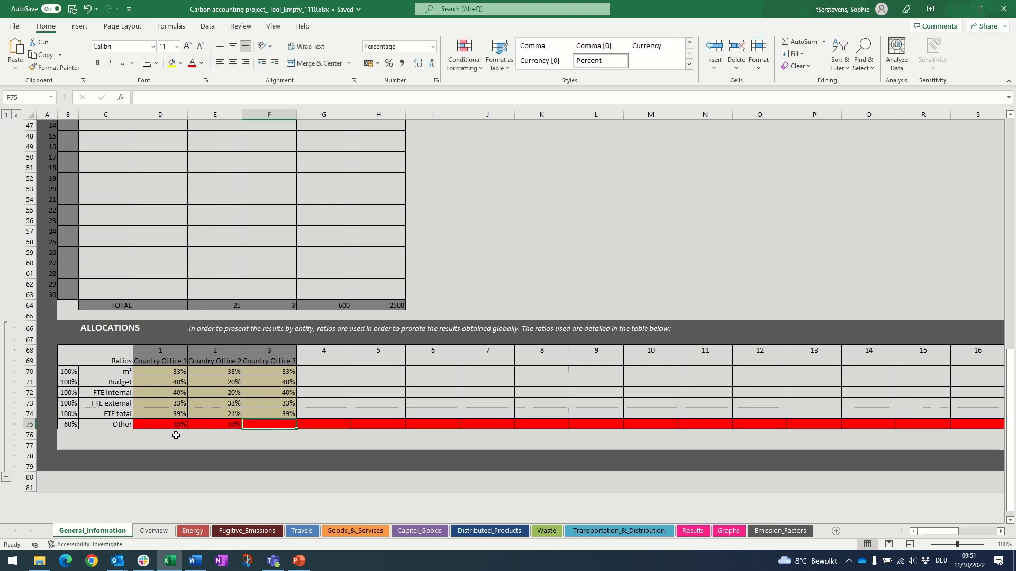
type("40")
key("Return")
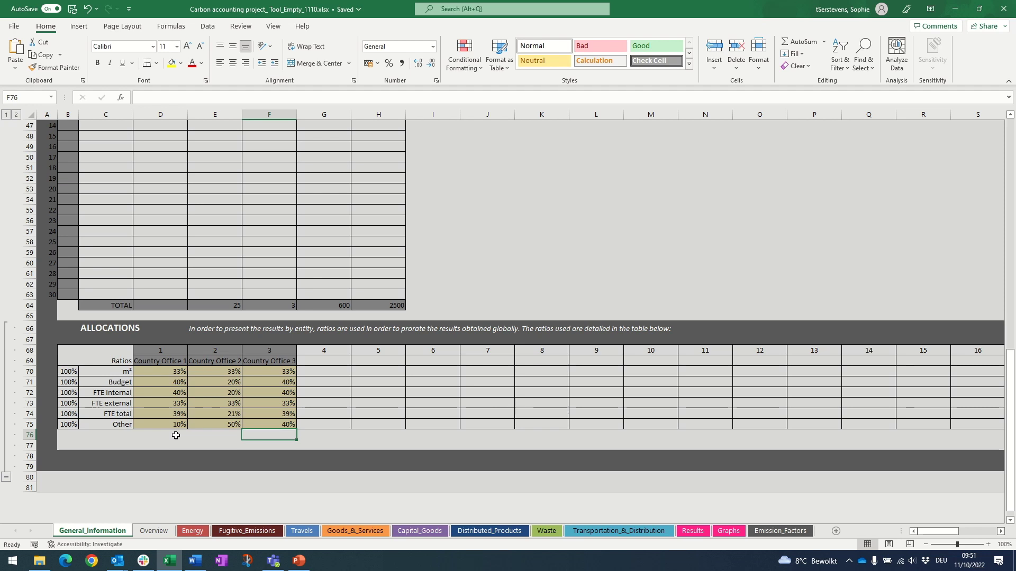
Select the ratio labels from m² to FTE total, then move to the Energy sheet
left_click(121, 377)
left_click_drag(121, 377, 116, 415)
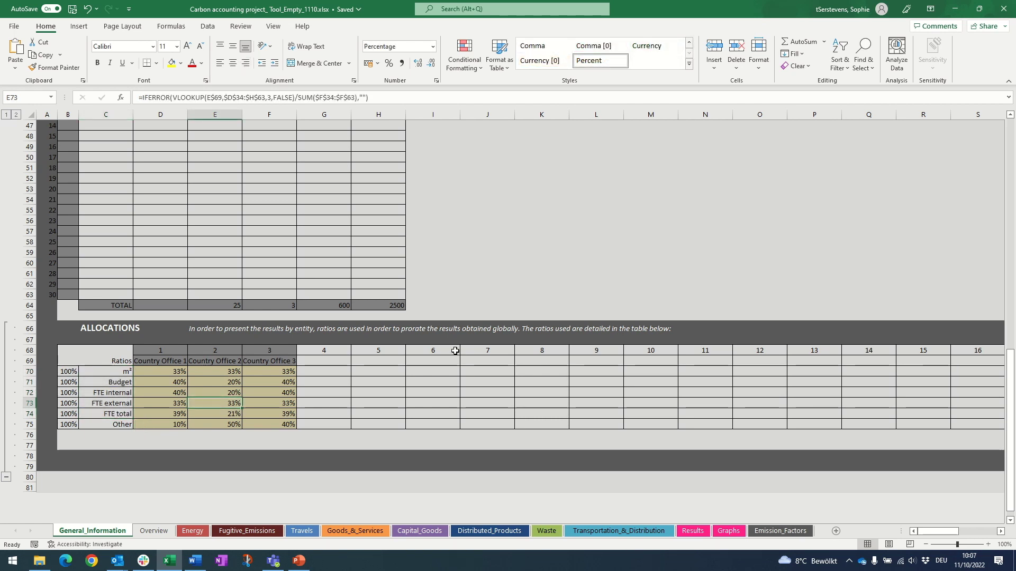
left_click(193, 531)
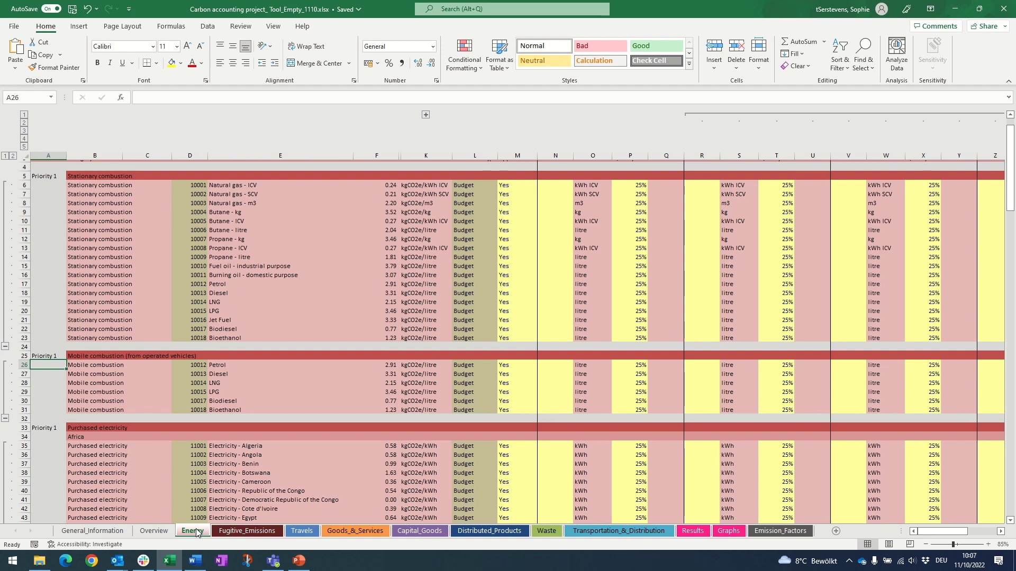
Enter petrol quantities of 100, 200 and 300 litres for Country Offices 1–3 and check the results
left_click(238, 369)
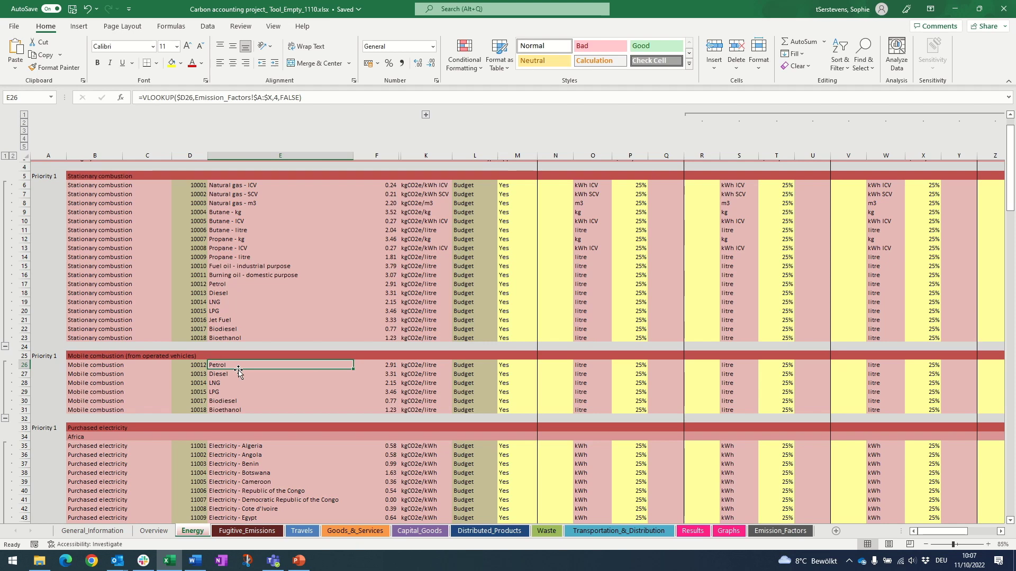
key("Right")
key("Right")
key("Right")
key("Right")
key("Right")
left_click(693, 365)
scroll(696, 364, "up", 1)
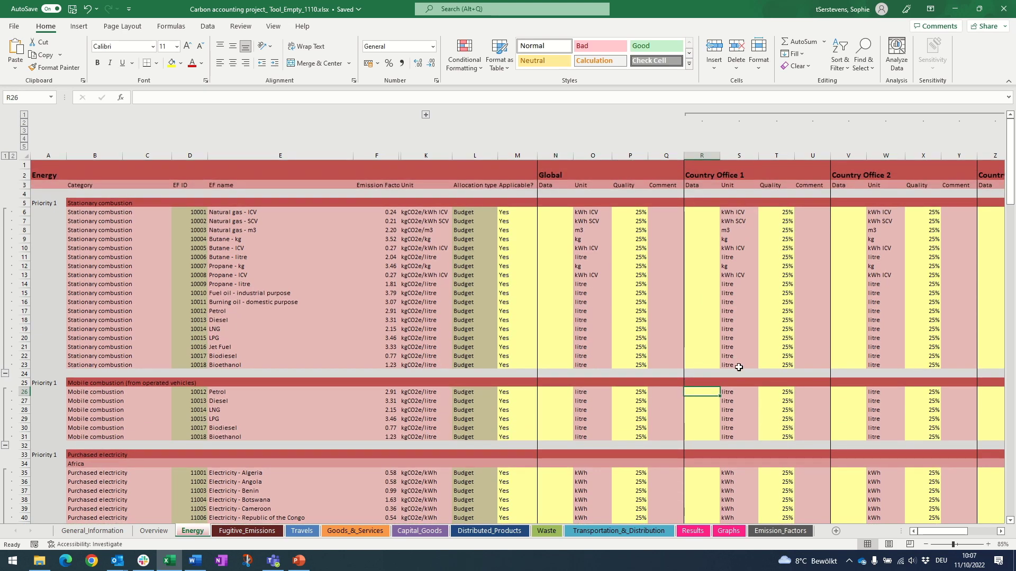
type("100")
key("Right")
key("Right")
key("Right")
key("Right")
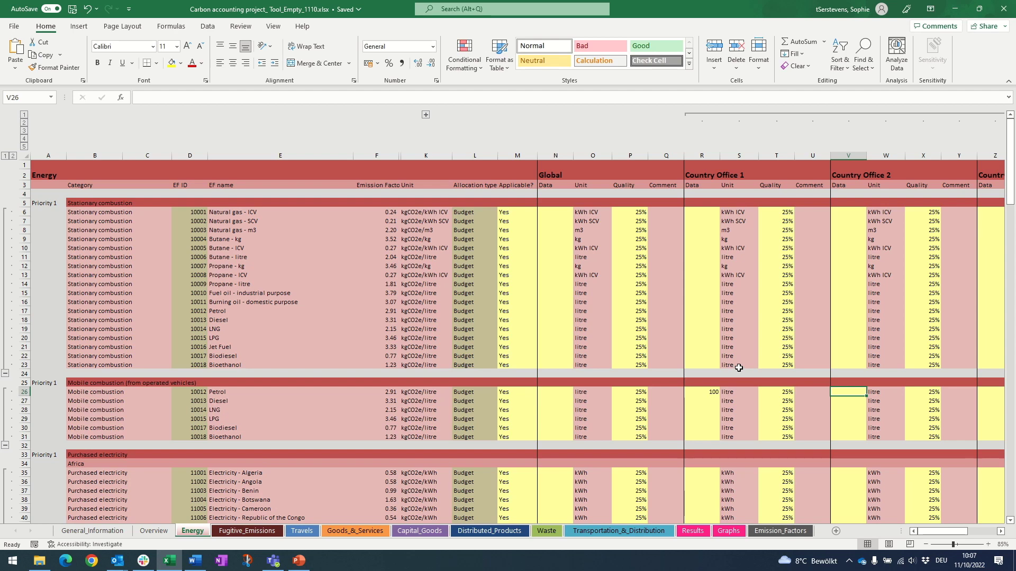
type("200")
key("Tab")
key("Tab")
key("Tab")
key("Tab")
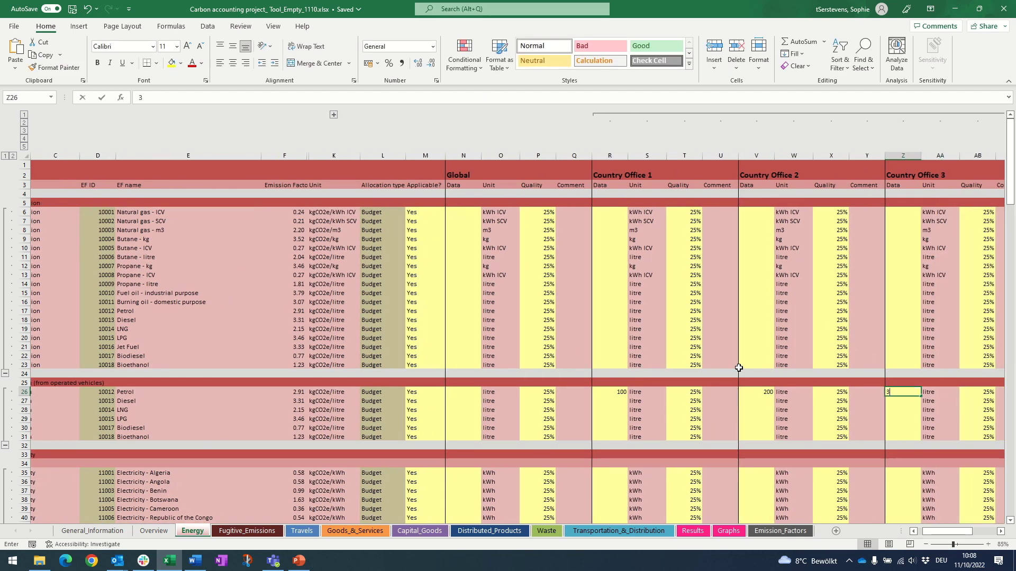
type("300")
key("Tab")
key("Tab")
key("Tab")
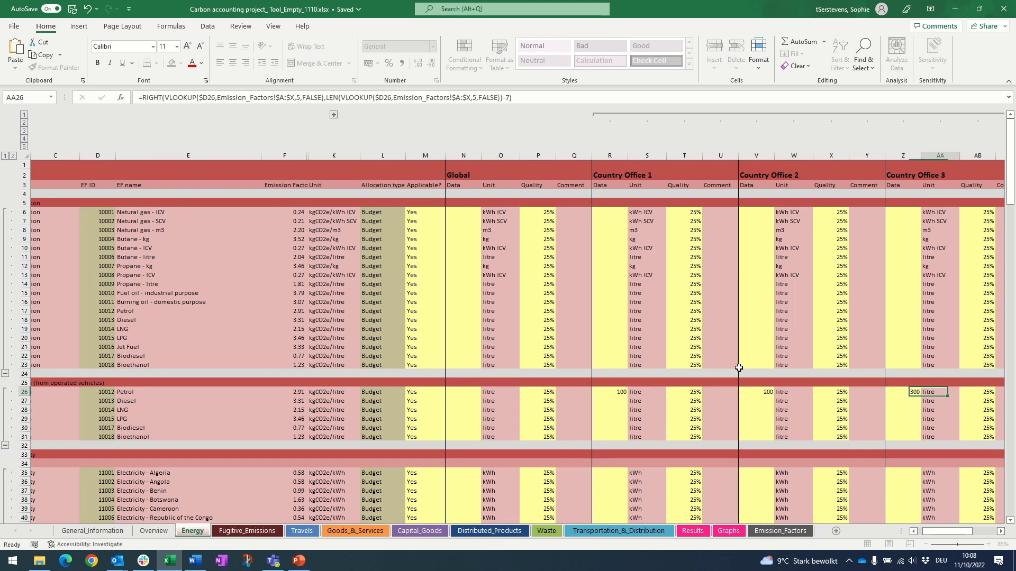
key("Tab")
key("Tab")
key("Tab")
key("Tab")
key("Tab")
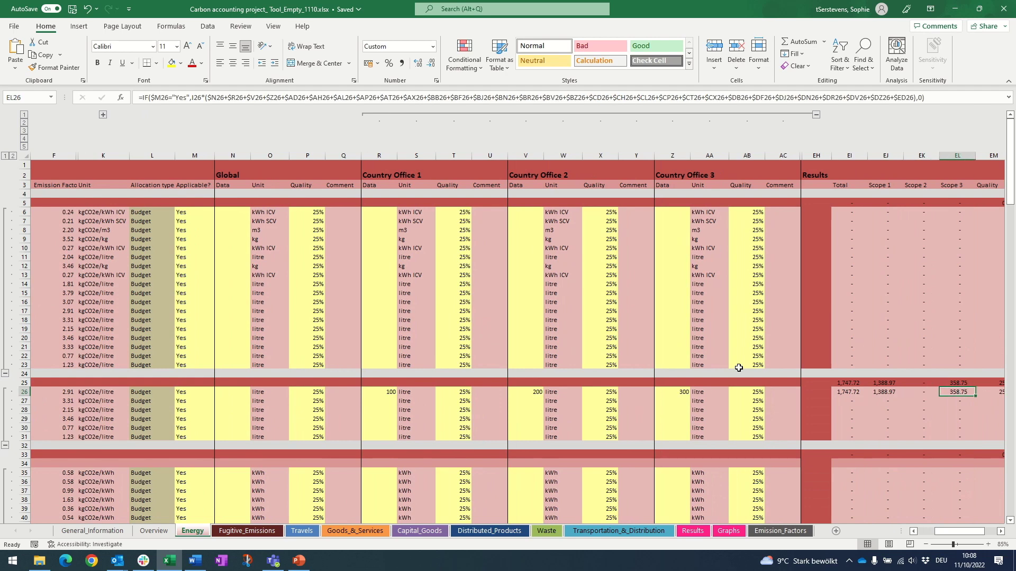
key("Tab")
key("Tab")
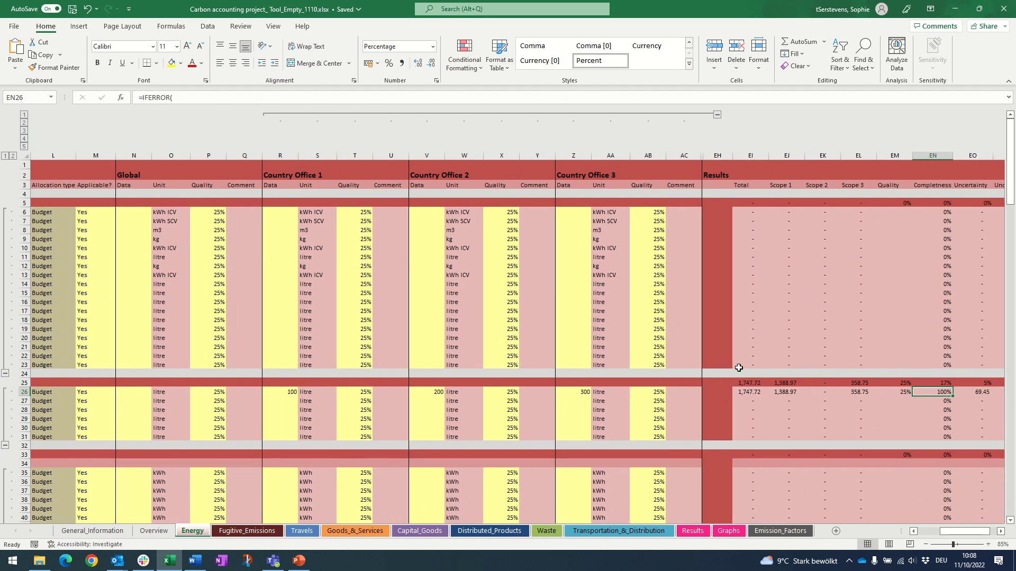
key("shift+Tab")
key("shift+Tab")
key("shift+Tab")
key("shift+Tab")
key("shift+Tab")
key("shift+Tab")
key("shift+Tab")
key("shift+Tab")
key("shift+Tab")
key("shift+Tab")
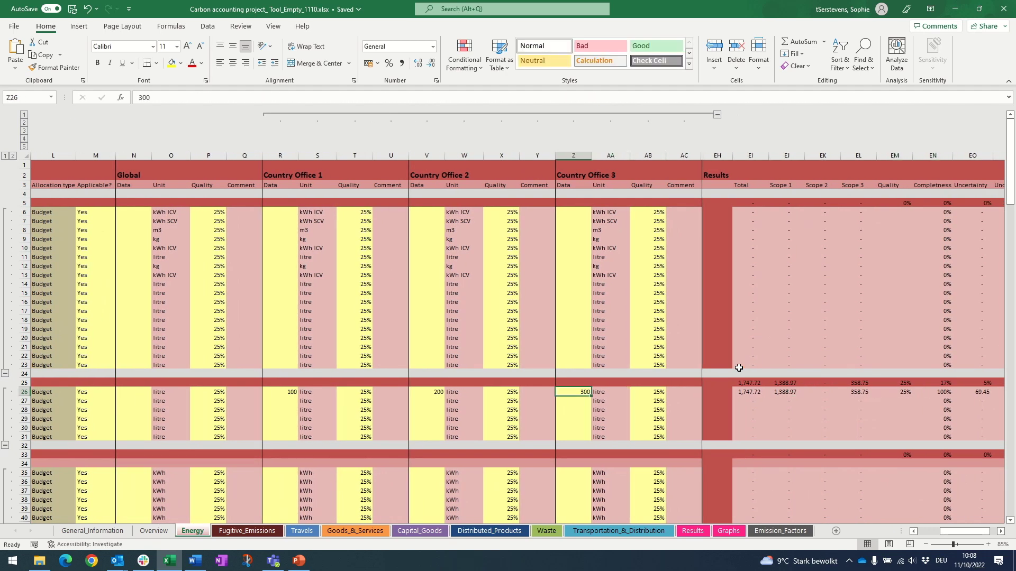
Clear the Country Office 3 and 2 petrol quantities, leaving 100 litres and a 291.29 total
key("BackSpace")
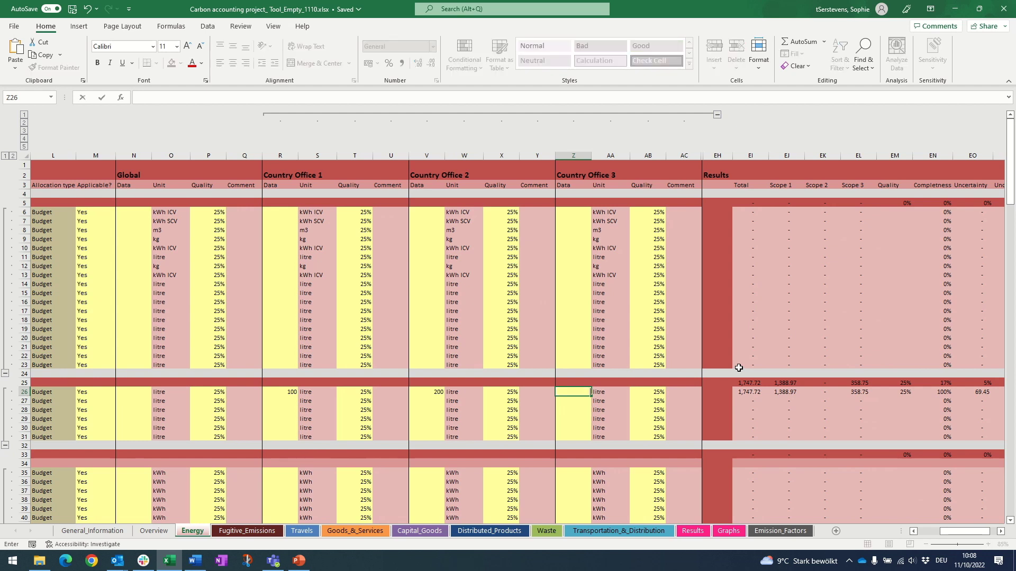
key("shift+Tab")
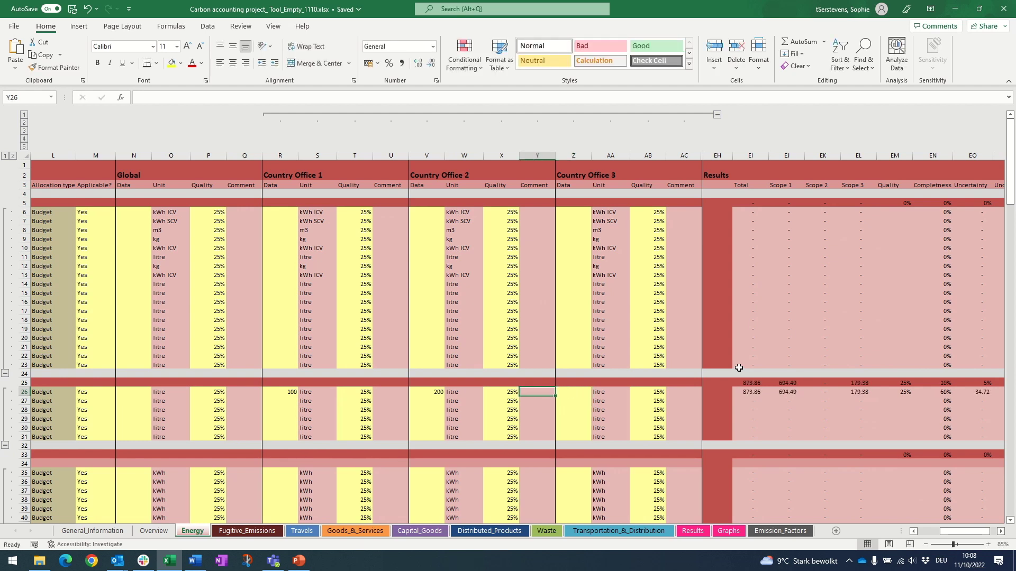
key("shift+Tab")
key("shift+Tab")
key("shift+Tab")
key("BackSpace")
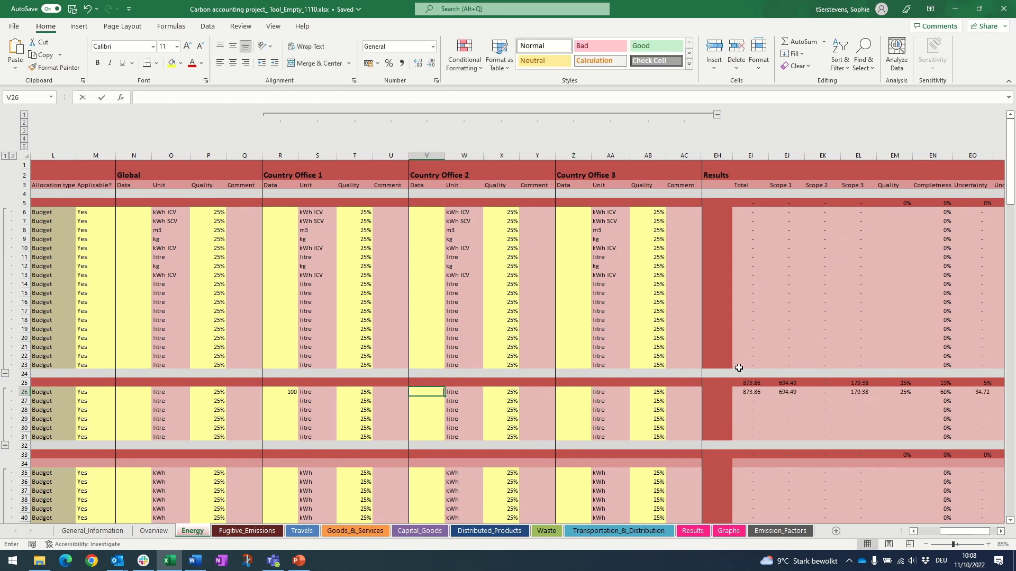
key("shift+Tab")
key("shift+Tab")
key("shift+Tab")
key("shift+Tab")
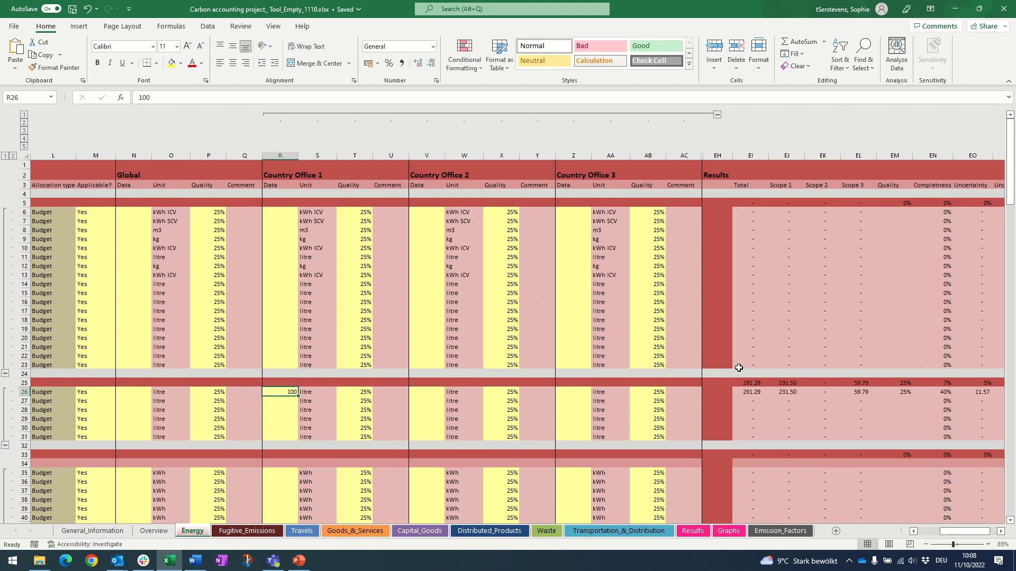
key("Tab")
key("Tab")
key("Tab")
key("Tab")
key("Tab")
key("Tab")
key("Tab")
key("Tab")
key("Tab")
key("Tab")
key("Tab")
key("Tab")
key("Tab")
key("Tab")
key("Tab")
key("Tab")
key("Tab")
key("Tab")
key("Tab")
key("Tab")
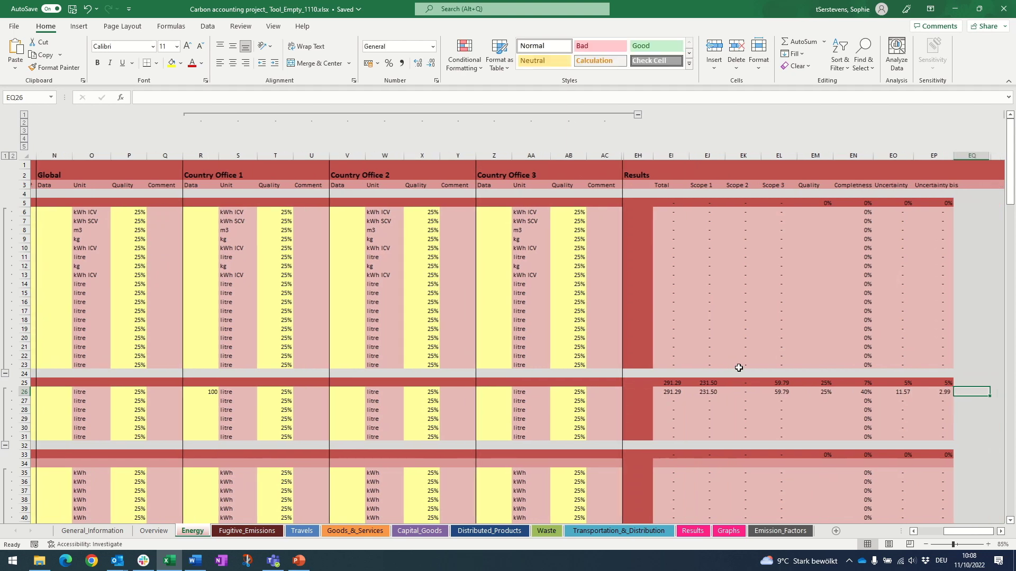
key("shift+Tab")
key("shift+Tab")
key("shift+Tab")
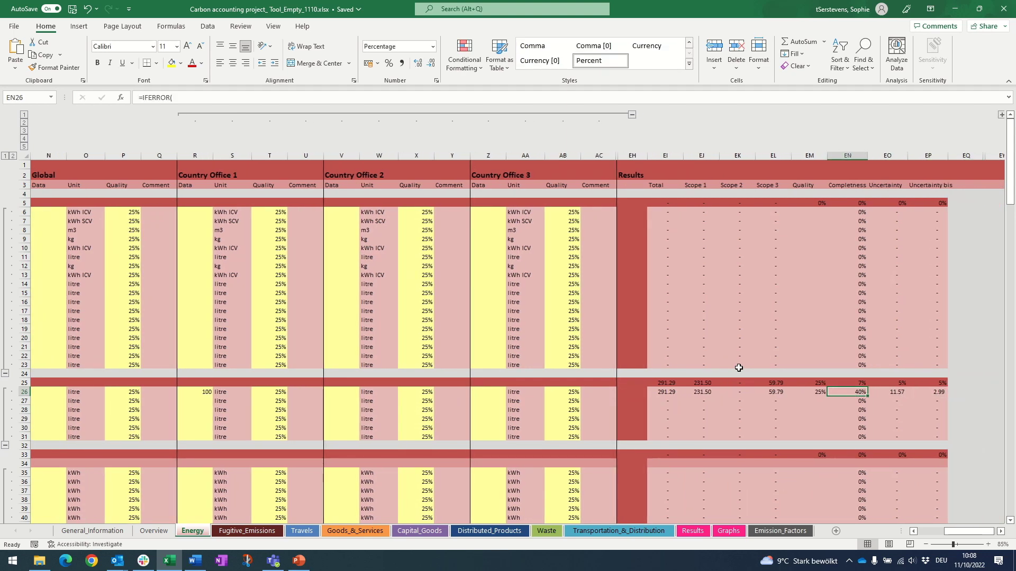
key("shift+Tab")
key("shift+Tab")
key("shift+Tab")
key("shift+Tab")
key("shift+Tab")
key("shift+Tab")
key("shift+Tab")
key("shift+Tab")
key("shift+Tab")
key("shift+Tab")
key("shift+Tab")
key("shift+Tab")
key("shift+Tab")
key("shift+Tab")
key("shift+Tab")
key("shift+Tab")
key("shift+Tab")
key("shift+Tab")
key("shift+Tab")
key("shift+Tab")
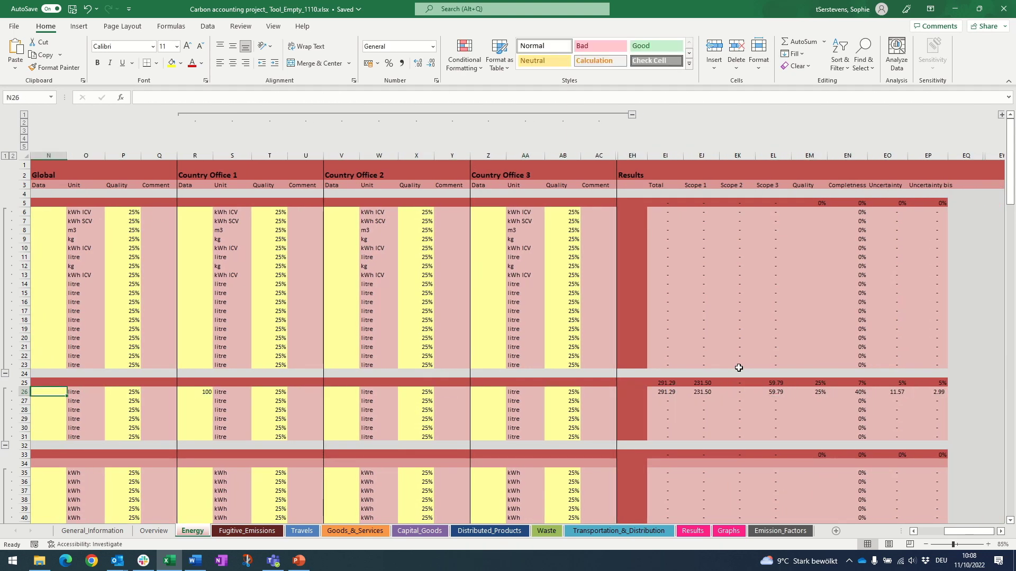
key("shift+Tab")
key("shift+Tab")
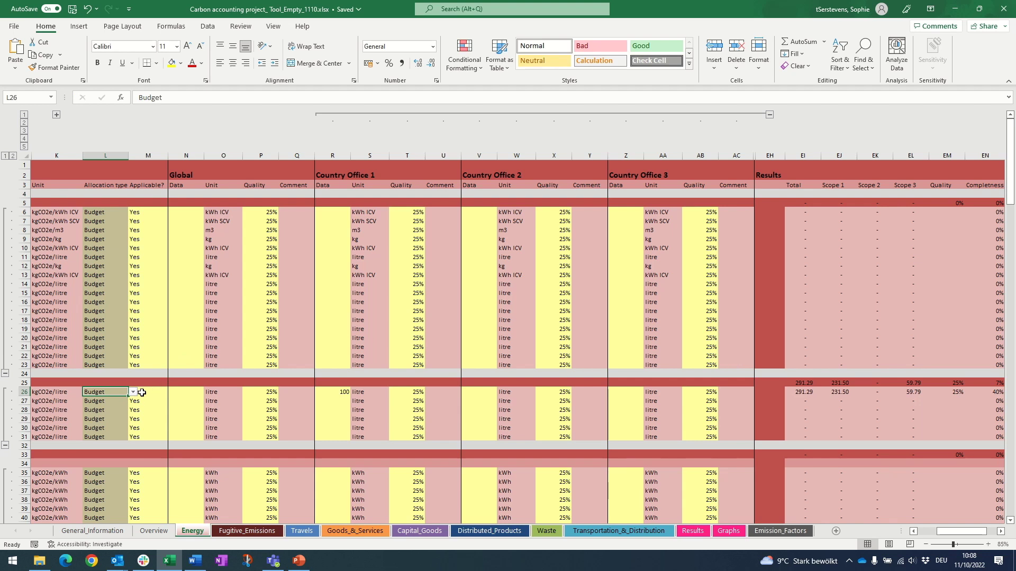
left_click(132, 392)
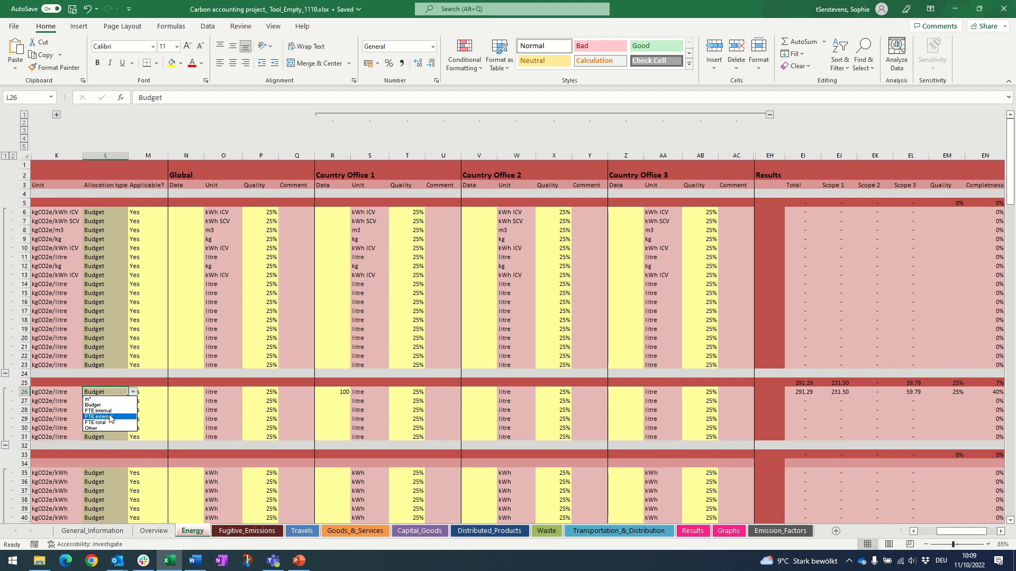
left_click(112, 393)
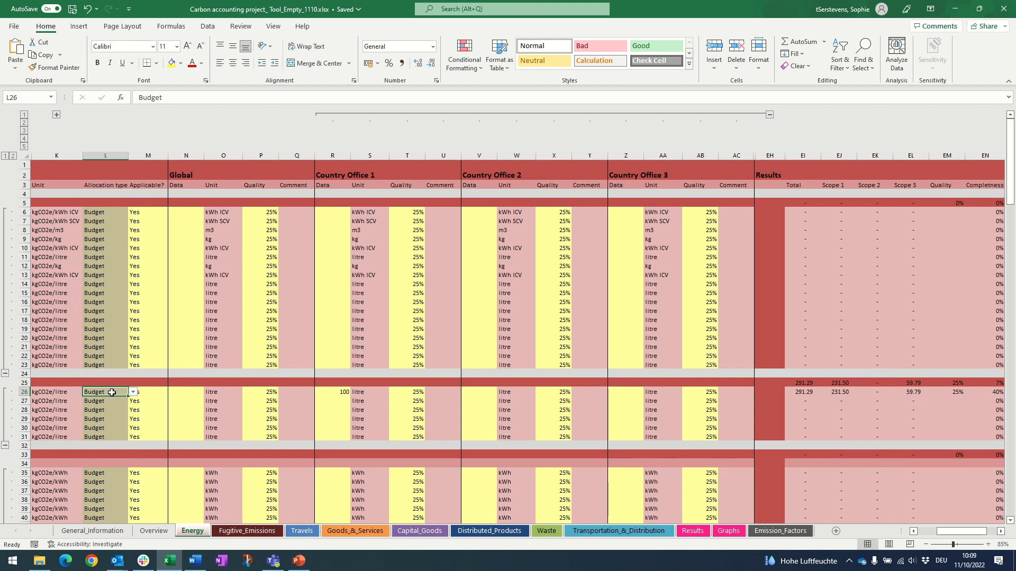
key("Right")
key("Right")
key("Right")
key("Right")
key("Right")
key("Right")
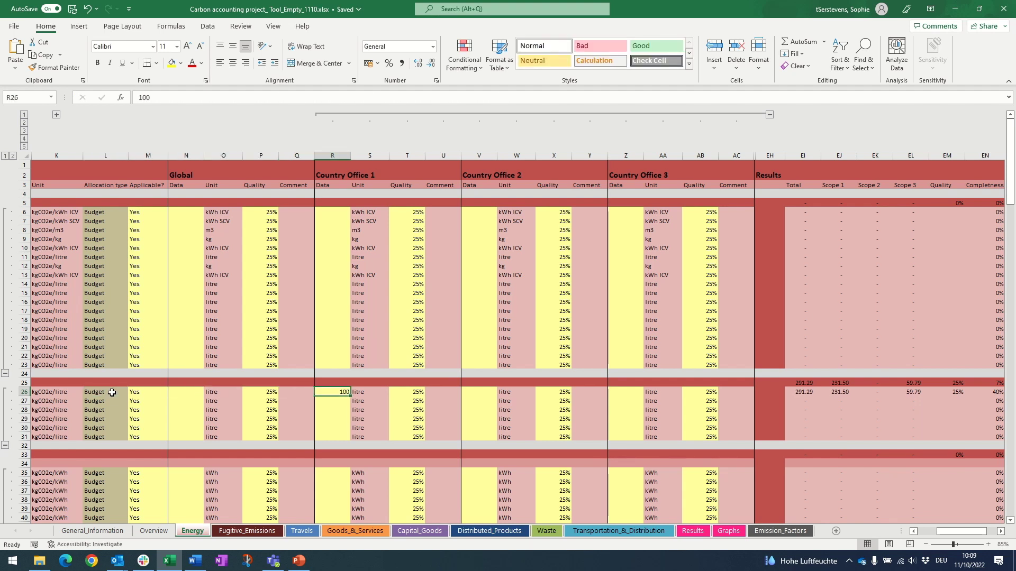
Clear Country Office 1's petrol quantity and review row 26's result columns
key("Delete")
key("Left")
key("Left")
key("Left")
key("Left")
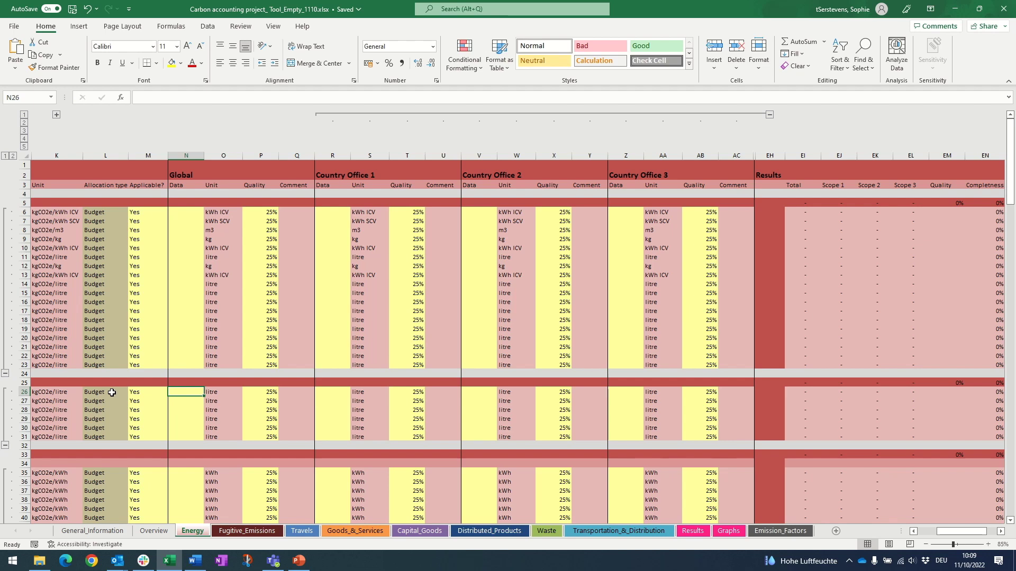
key("Right")
key("Right")
key("Right")
key("Right")
key("Right")
key("Right")
key("Right")
key("Right")
key("Right")
key("Right")
key("Right")
key("Right")
key("Right")
key("Right")
key("Right")
key("Right")
key("Right")
key("Right")
key("Right")
key("Right")
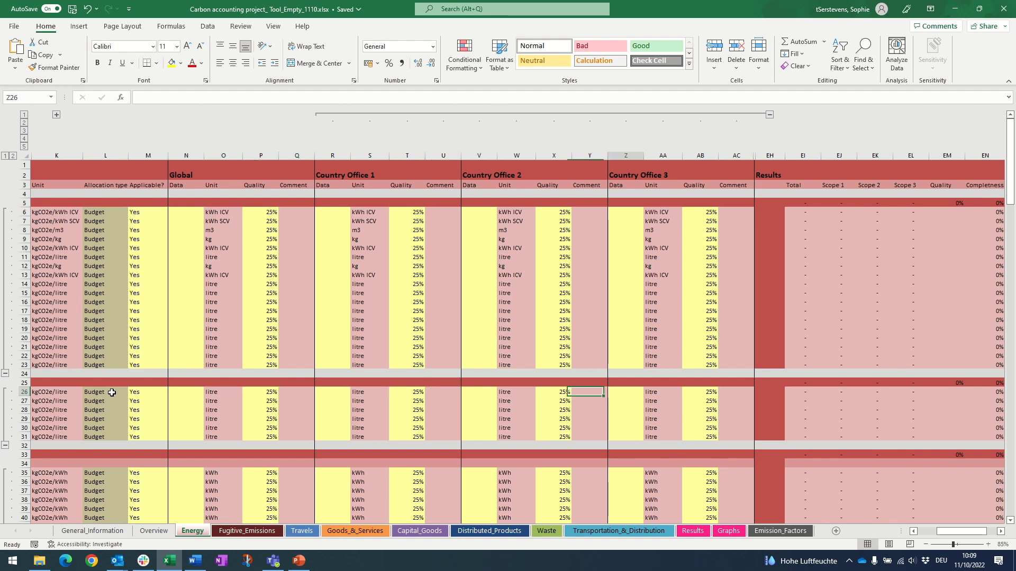
key("Left")
key("Left")
key("Left")
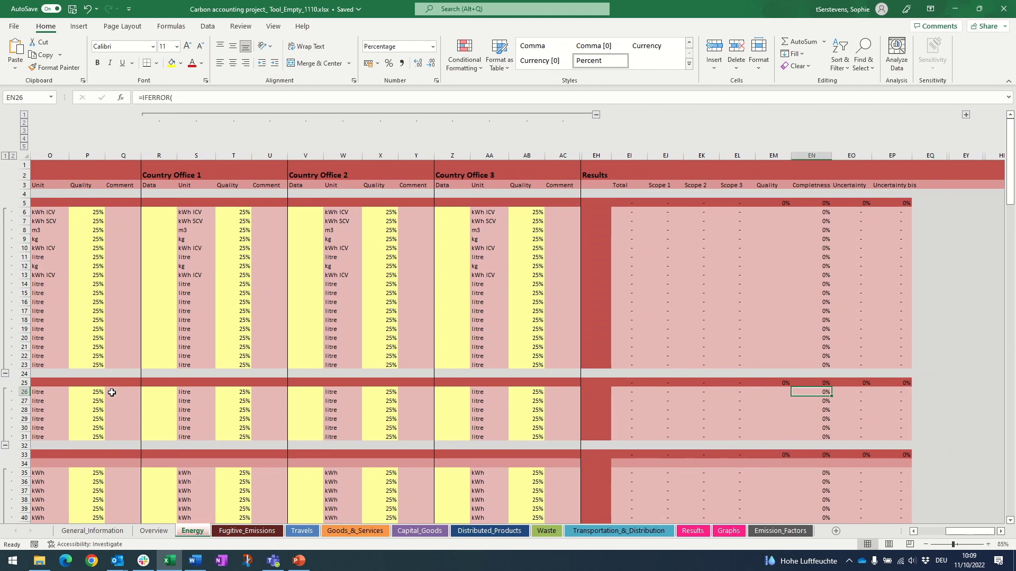
key("Left")
key("Left")
key("Left")
key("Left")
key("Left")
key("Left")
key("Left")
key("Left")
key("Left")
key("Left")
key("Left")
key("Left")
key("Left")
key("Left")
key("Left")
key("Left")
key("Left")
key("Left")
key("Left")
key("Left")
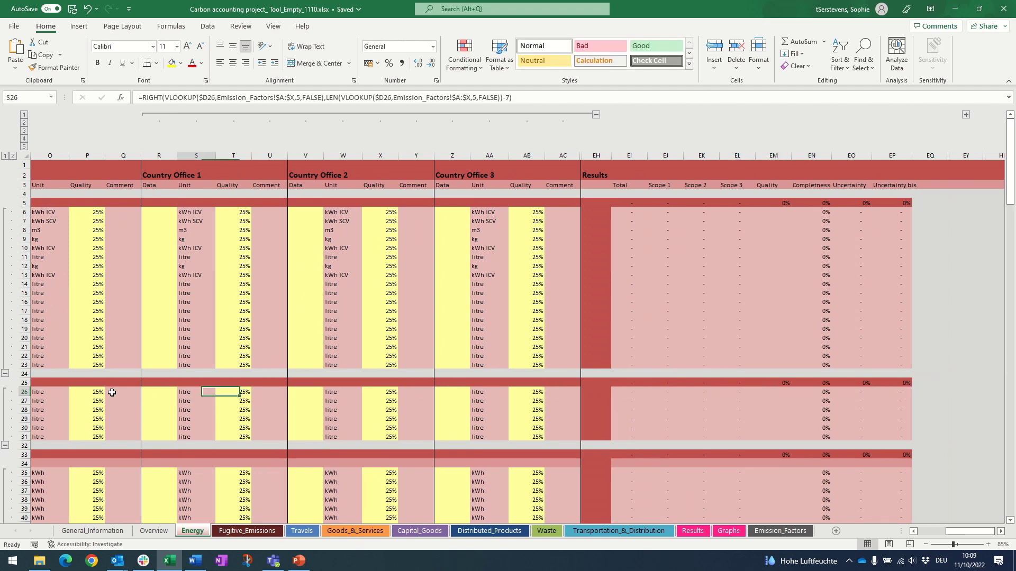
key("Left")
key("Left")
key("Right")
key("Right")
key("Right")
key("Right")
Enter 300 litres as the Global petrol quantity in N26, giving an 873.86 total
key("Left")
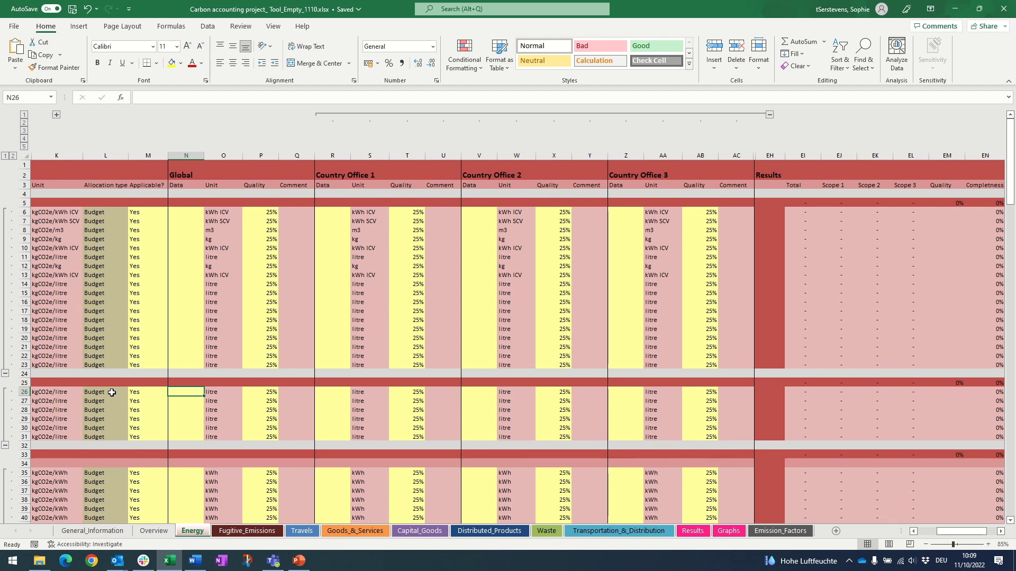
type("300")
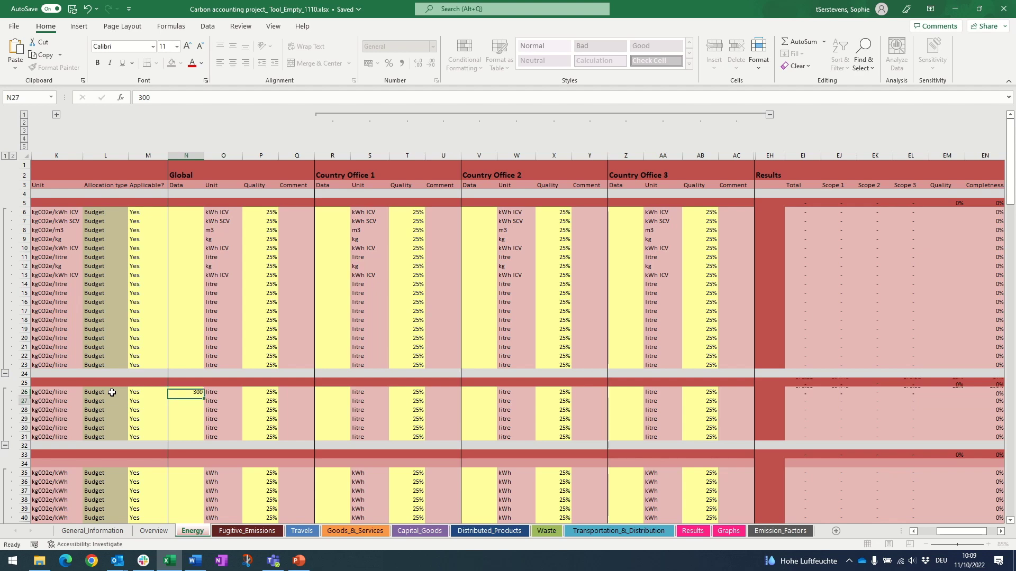
key("Return")
key("Up")
key("Right")
key("Right")
key("Right")
key("Right")
key("Right")
key("Right")
key("Right")
key("Right")
key("Right")
key("Right")
key("Right")
key("Right")
key("Right")
key("Right")
key("Right")
key("Right")
key("Right")
key("Right")
key("Right")
key("Right")
key("Right")
key("Right")
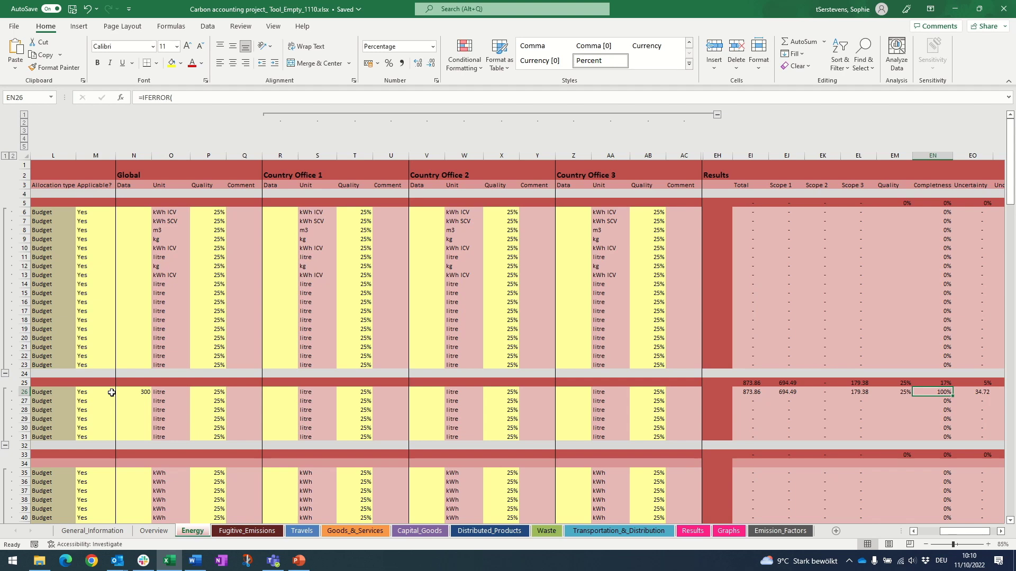
On the Results sheet, check the completeness scores, then scroll to the RESULTS BY ENTITY table
left_click(689, 535)
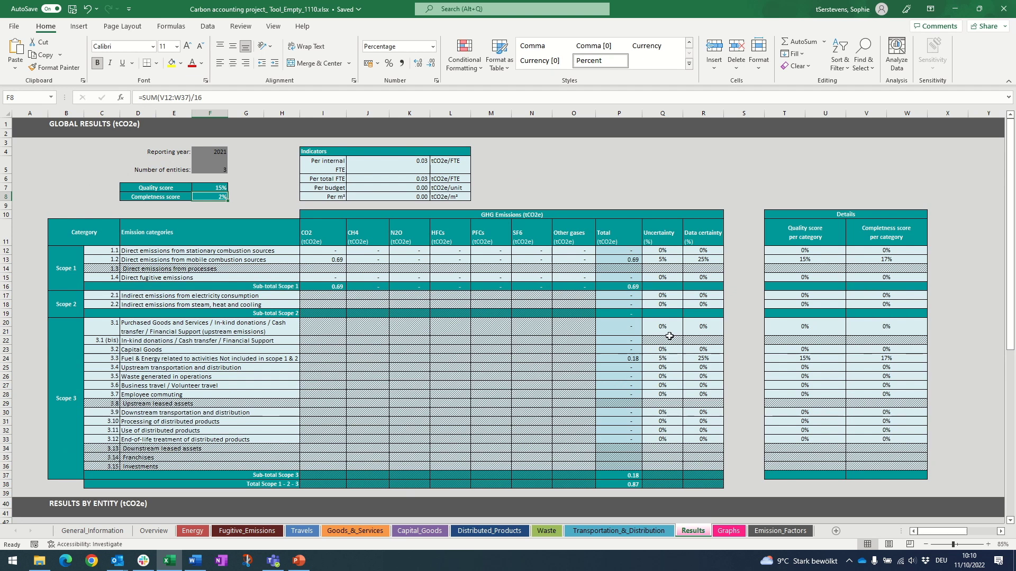
left_click_drag(894, 251, 897, 440)
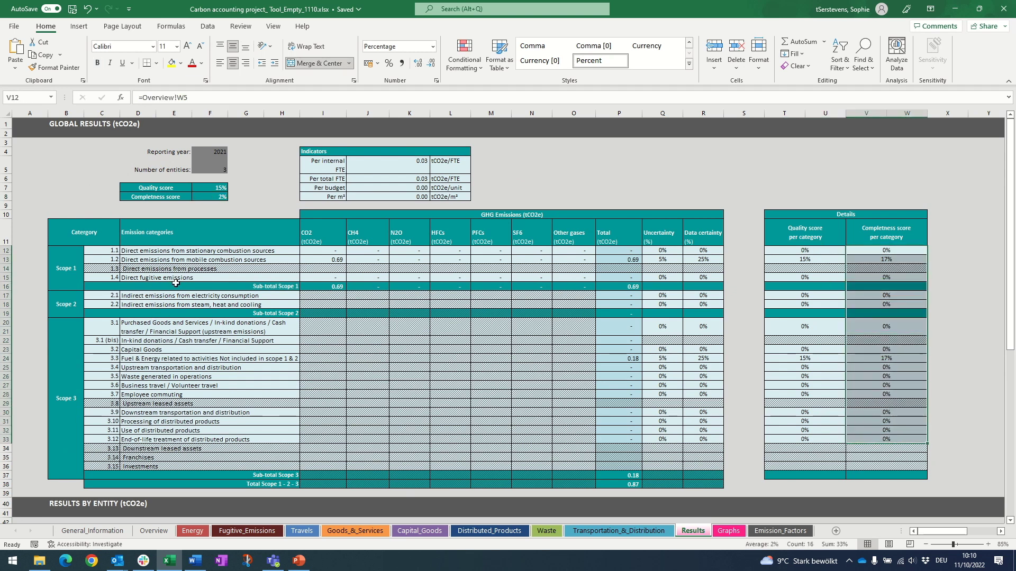
left_click(882, 260)
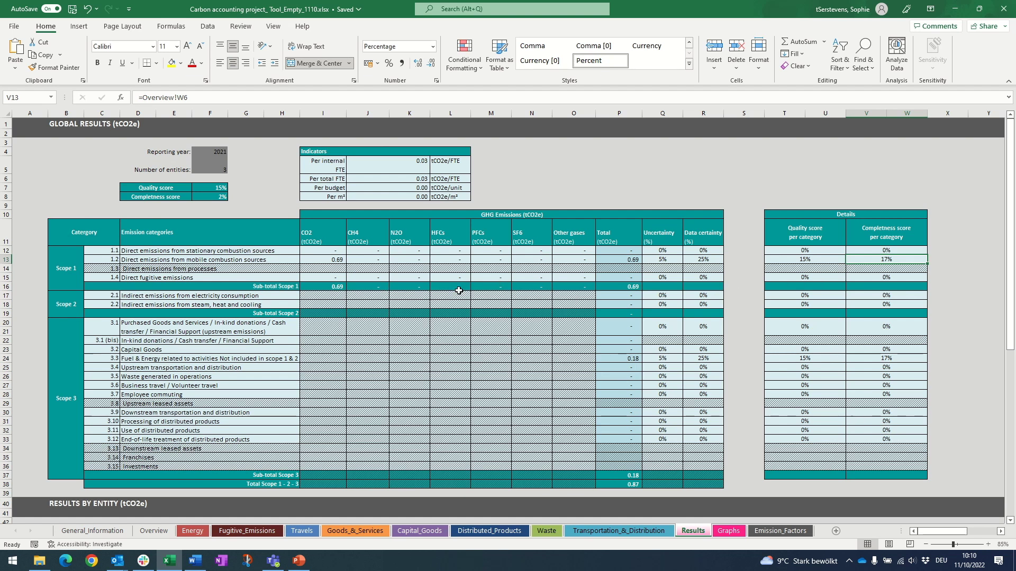
left_click(217, 198)
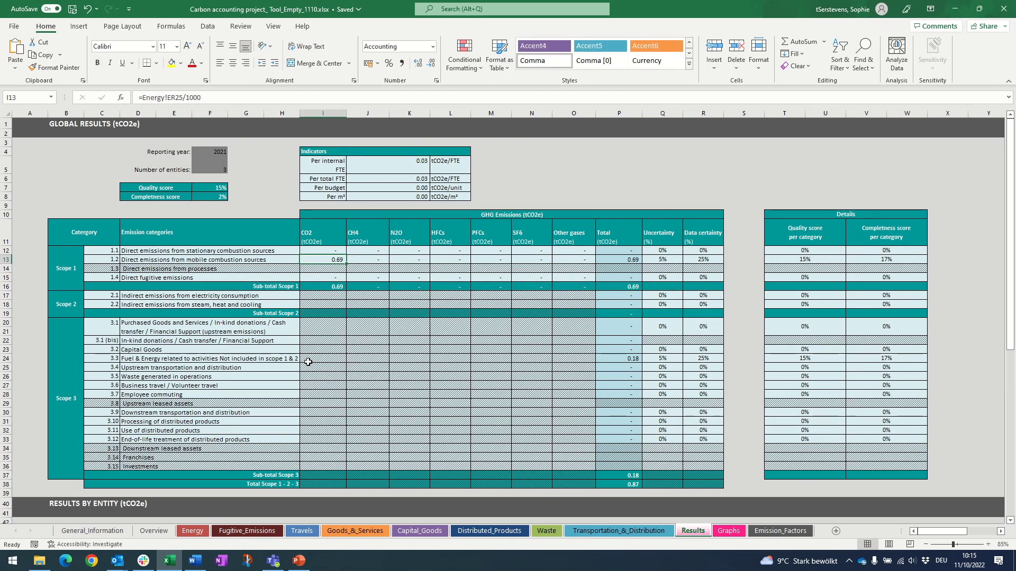
scroll(308, 362, "down", 3)
scroll(308, 362, "down", 5)
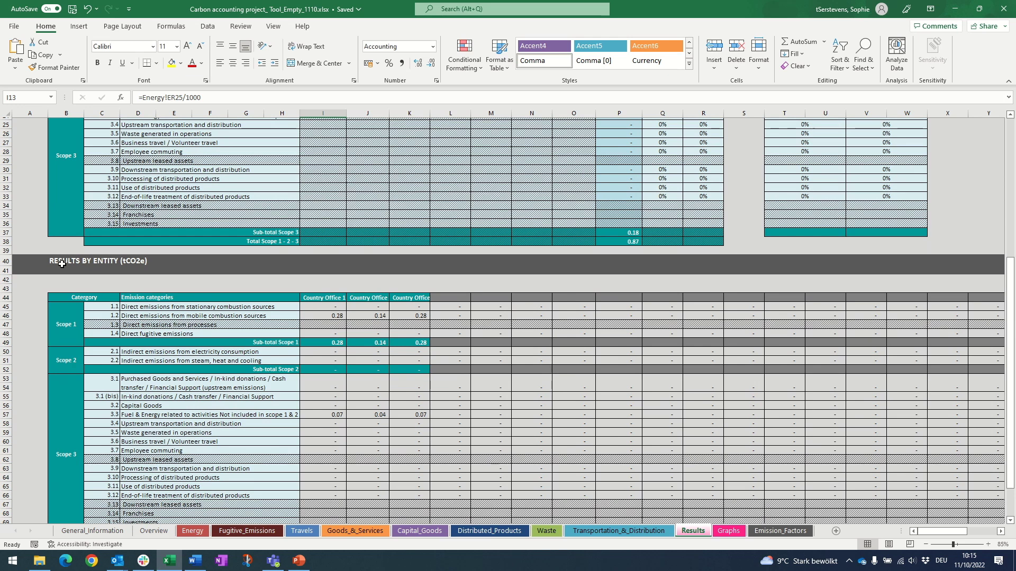
left_click_drag(321, 298, 264, 325)
left_click(198, 318)
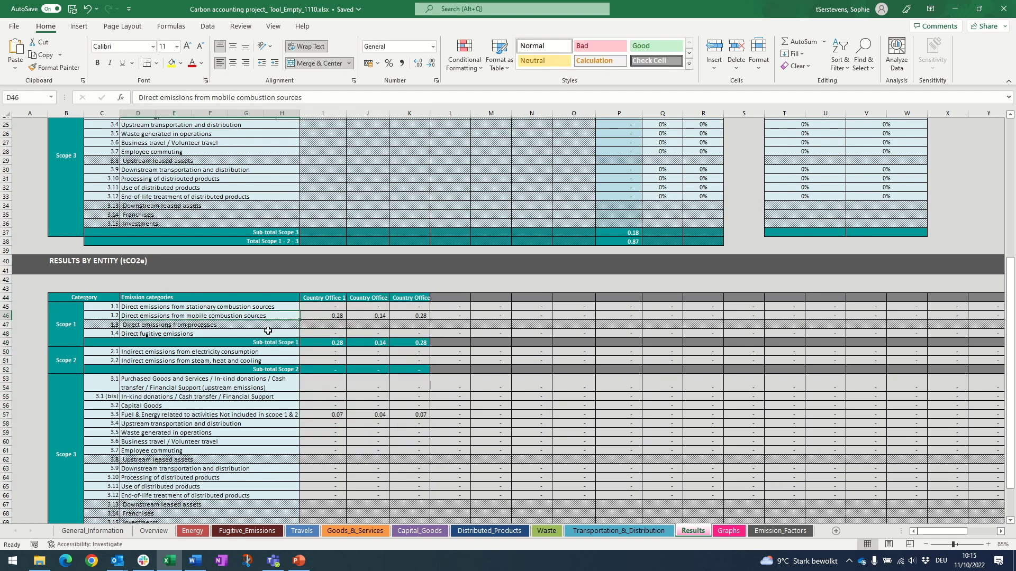
left_click_drag(332, 317, 418, 316)
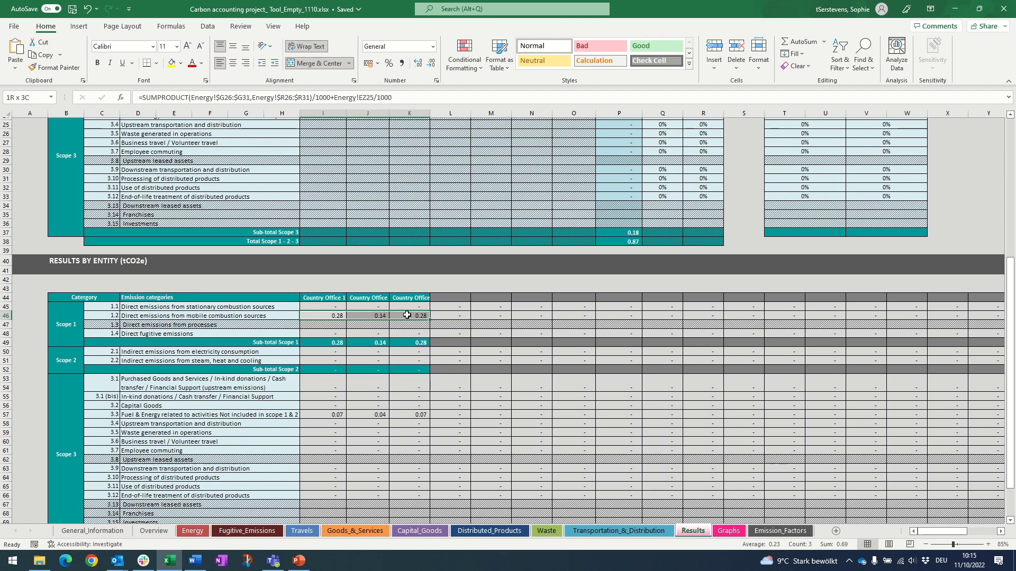
left_click(194, 532)
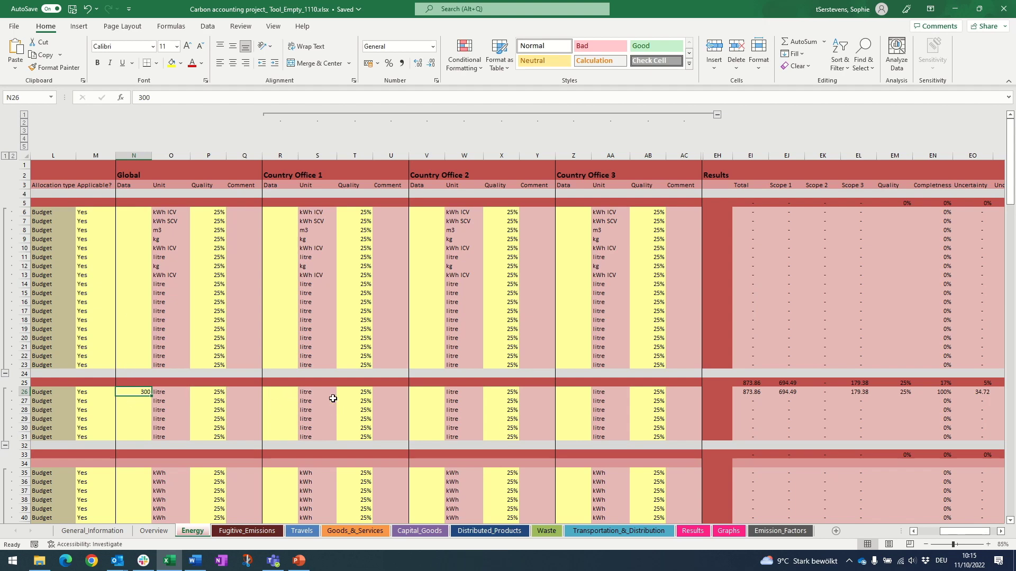
left_click(693, 531)
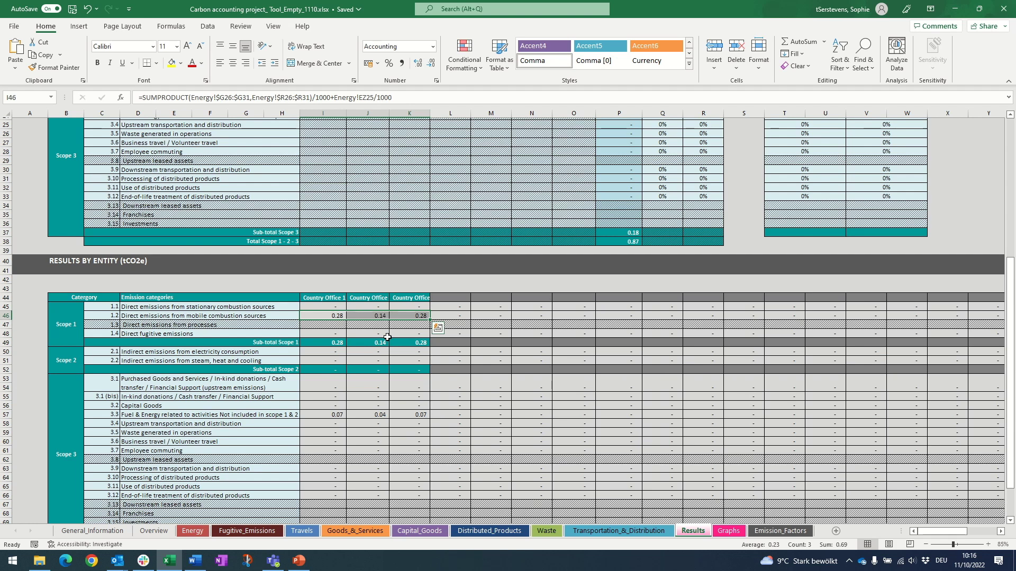
scroll(388, 337, "up", 5)
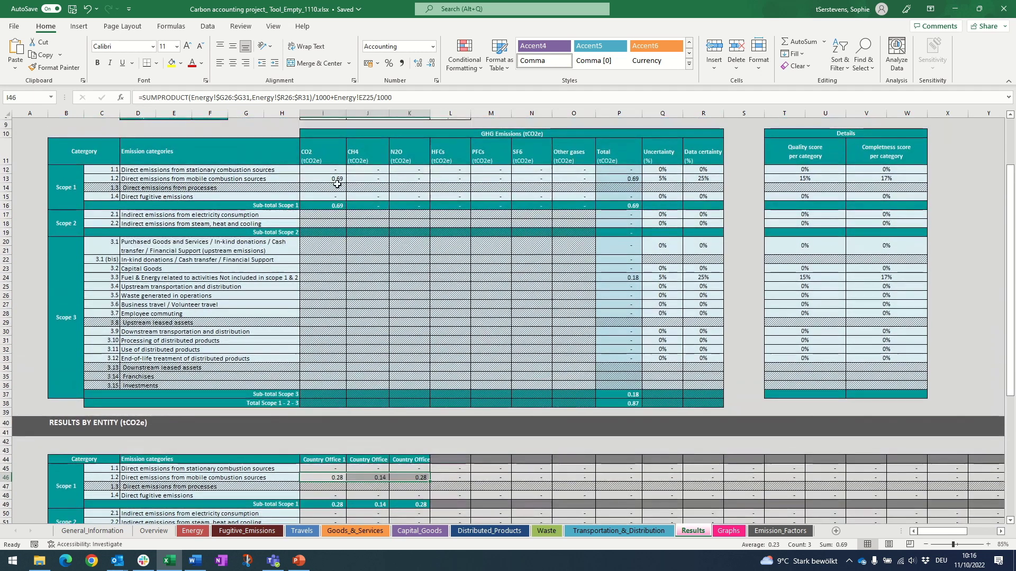
left_click(336, 180)
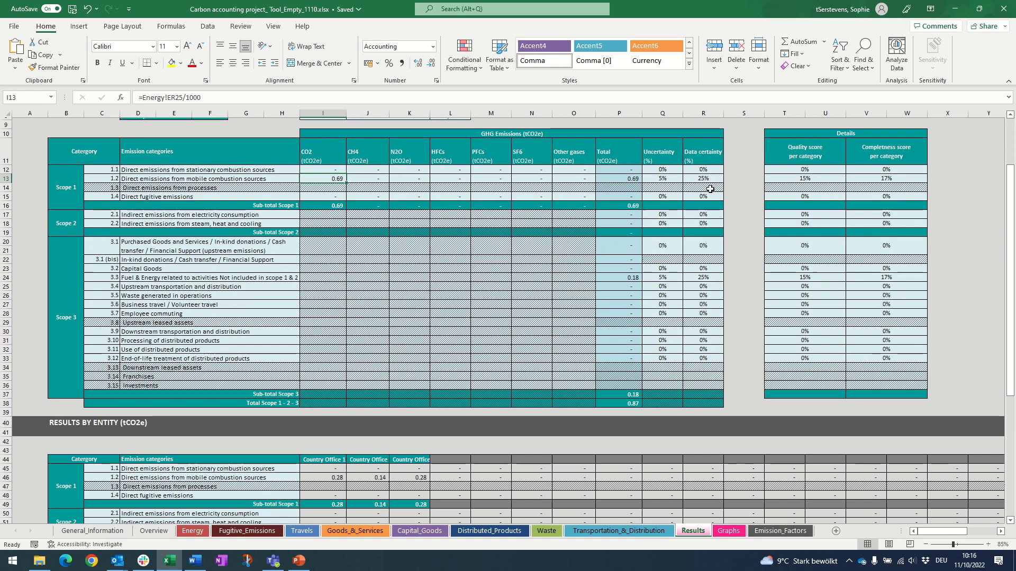
left_click(625, 180)
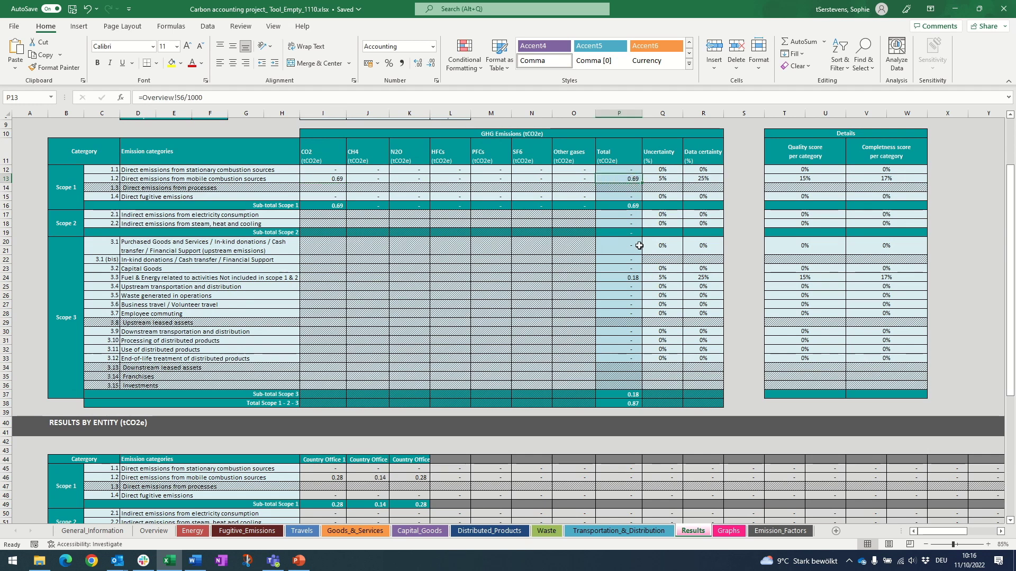
left_click(334, 459)
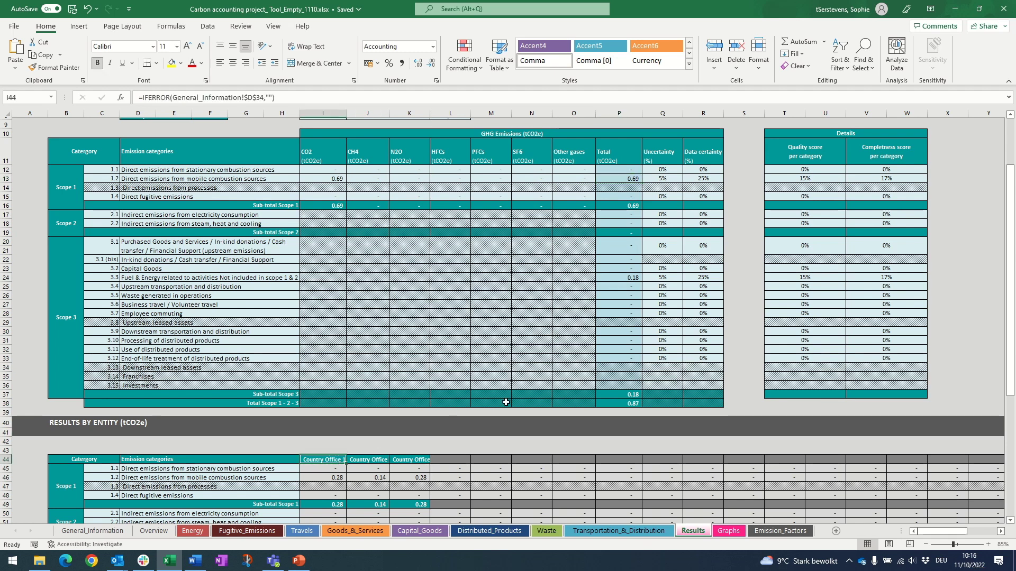
left_click(417, 459)
left_click(377, 460)
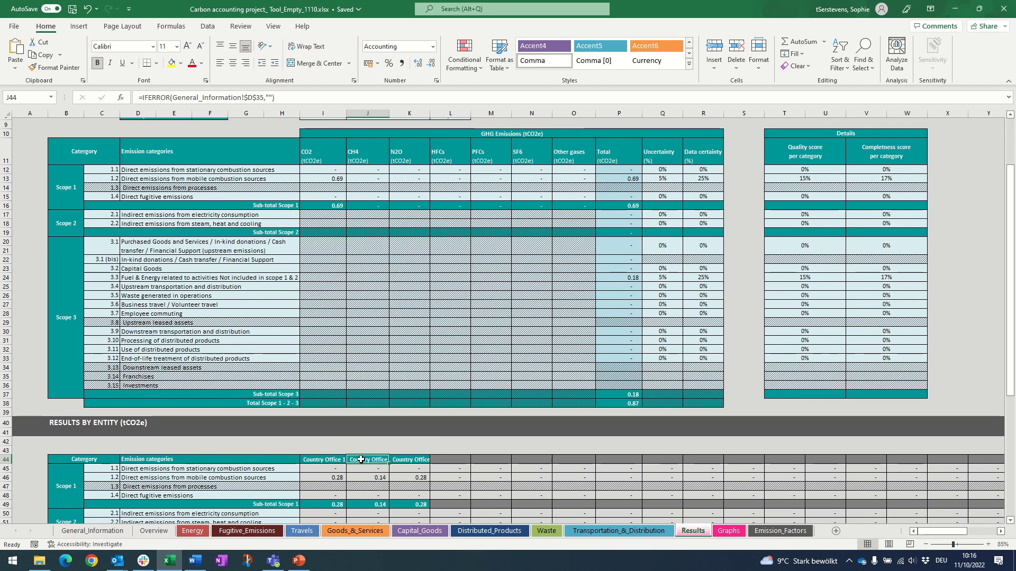
left_click(338, 461)
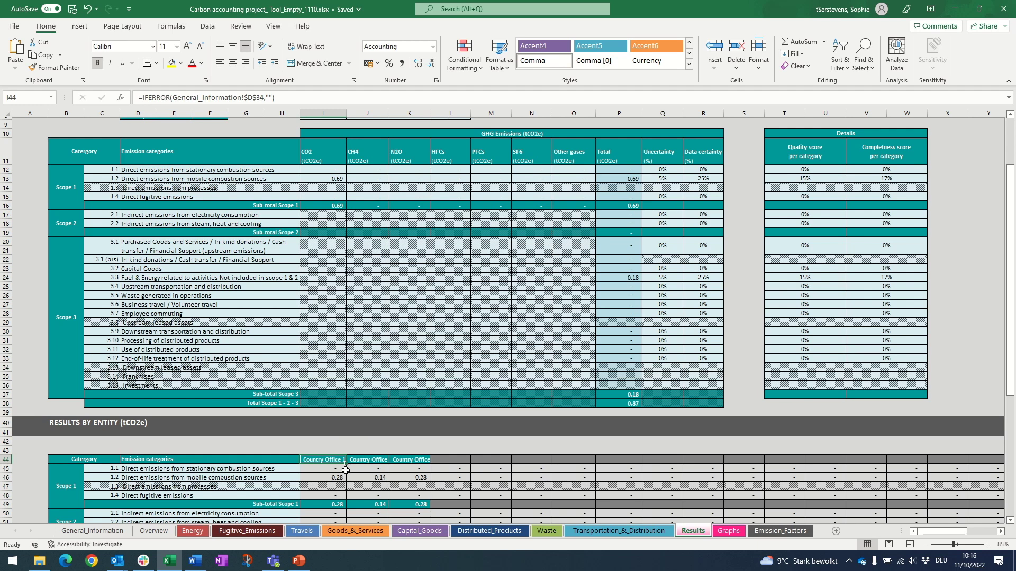
left_click(411, 460)
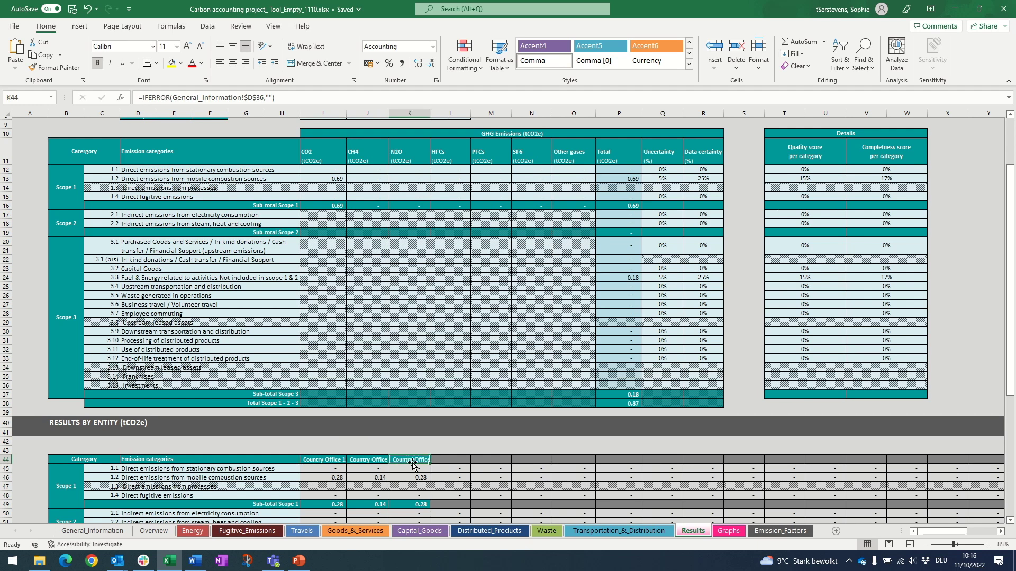
left_click(376, 460)
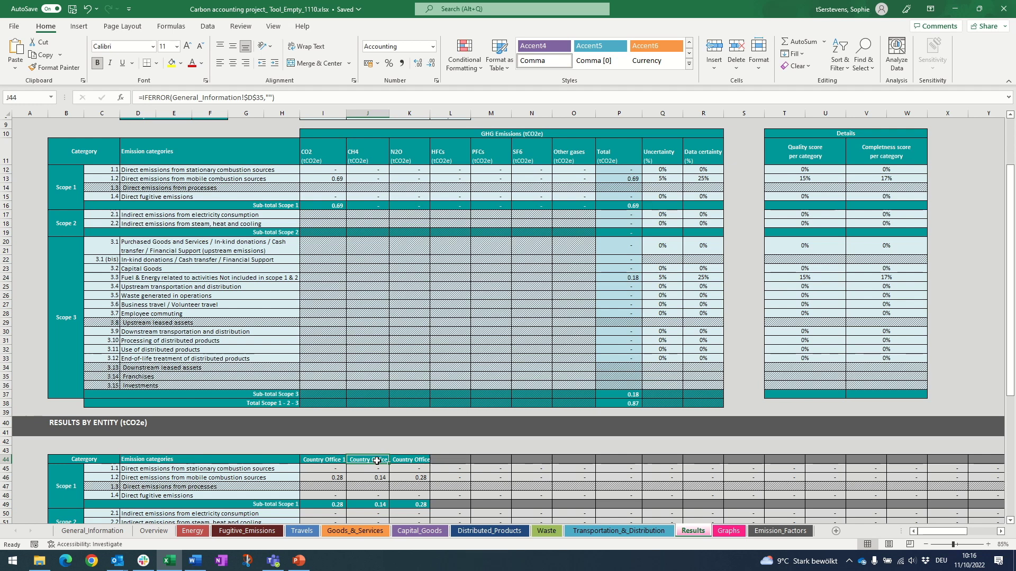